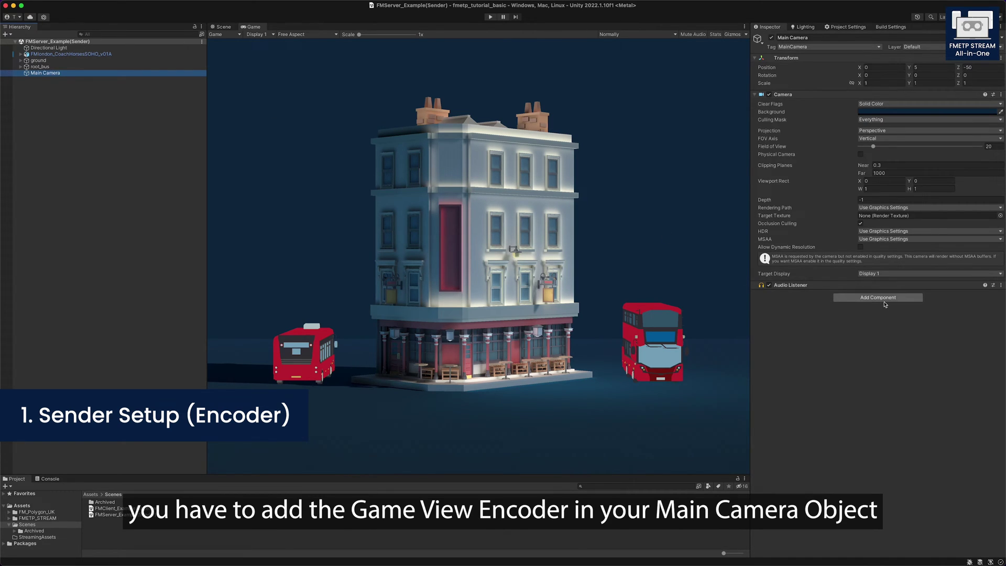
# Step: Add a GameViewEncoder component to the Main Camera
pyautogui.click(884, 298)
pyautogui.write('Gam')
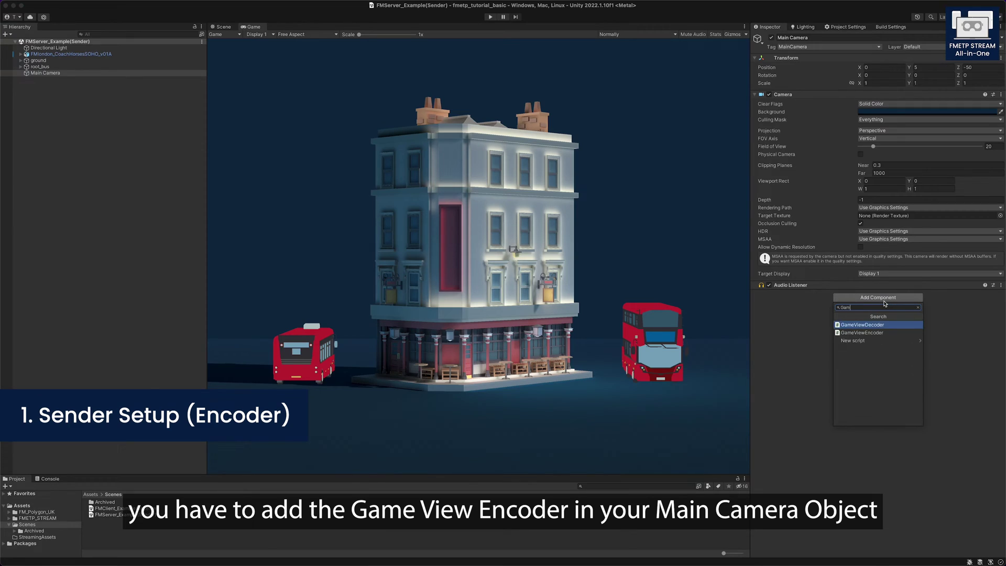
pyautogui.write('eViewEncoder')
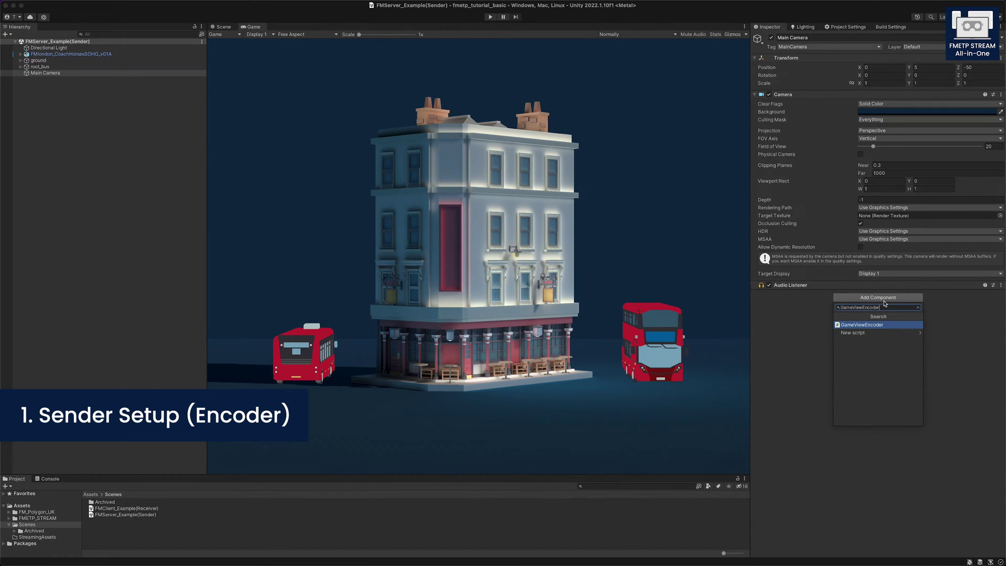
pyautogui.press('Return')
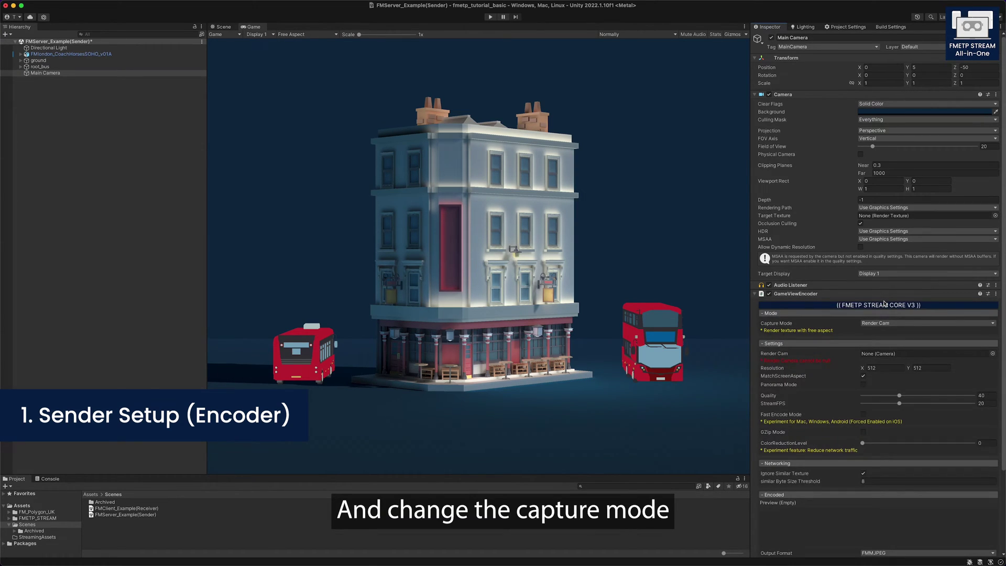
# Step: Set the encoder's Capture Mode to Main Cam and enable Fast Encode Mode and Async Encode
pyautogui.click(896, 323)
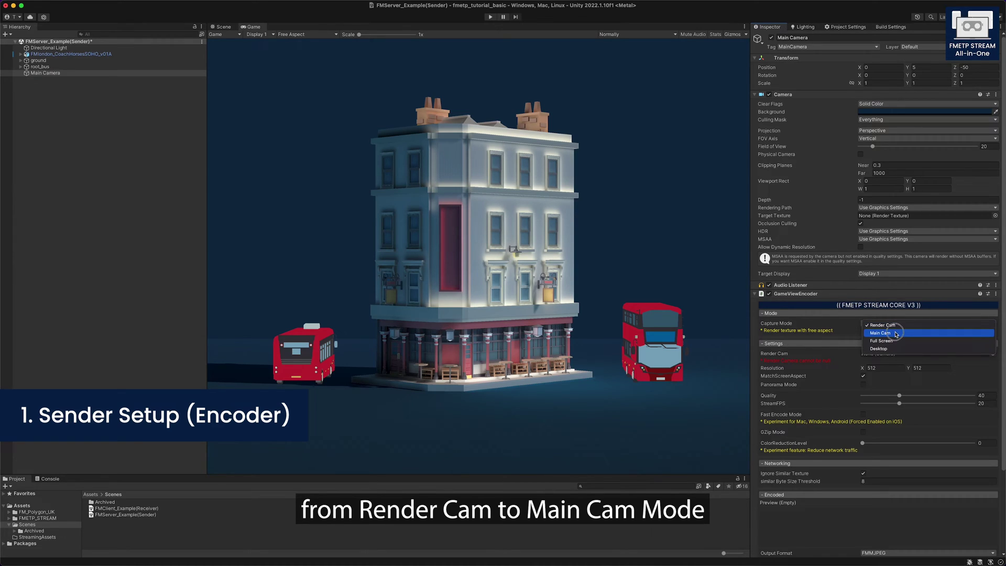
pyautogui.click(897, 333)
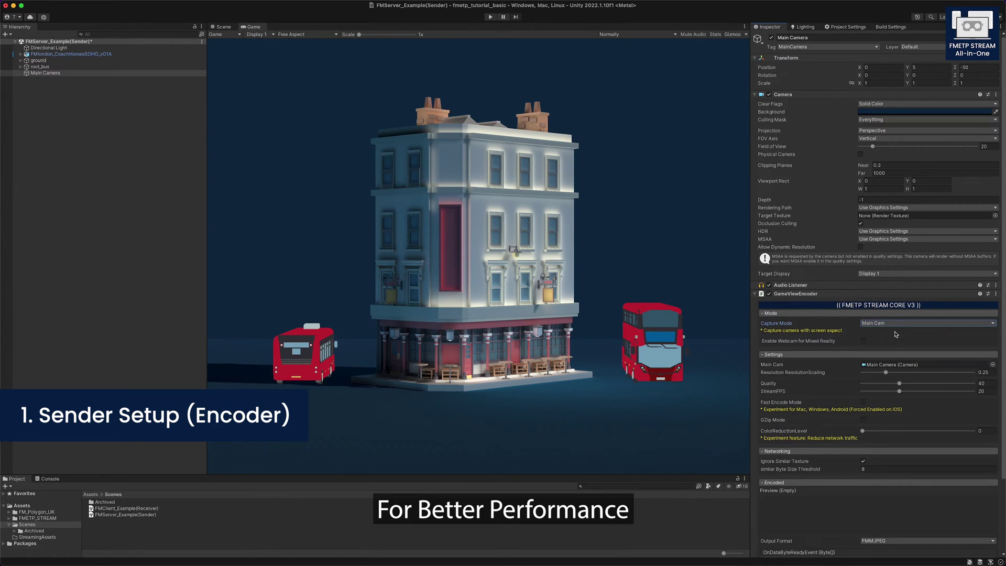
pyautogui.click(864, 402)
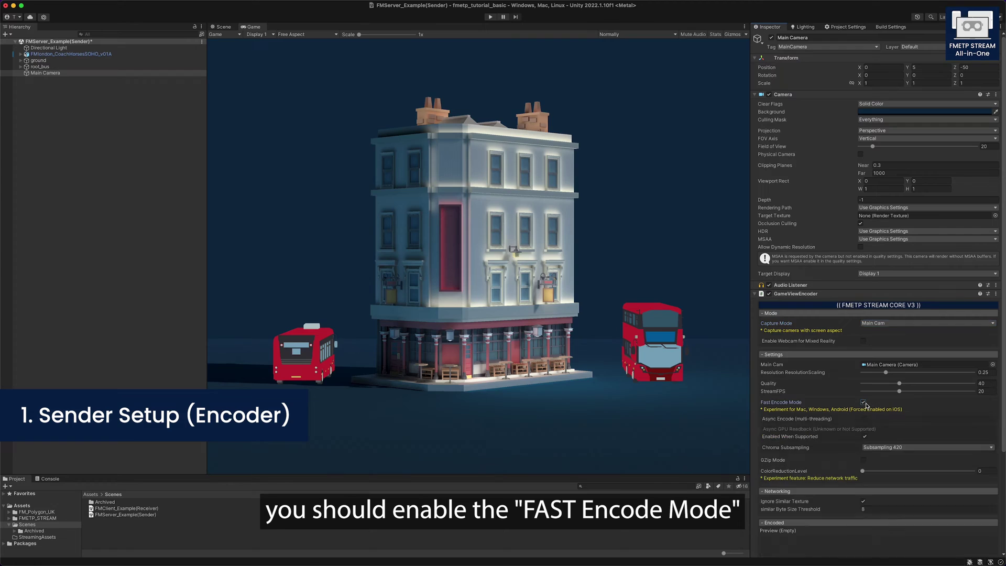
pyautogui.click(865, 420)
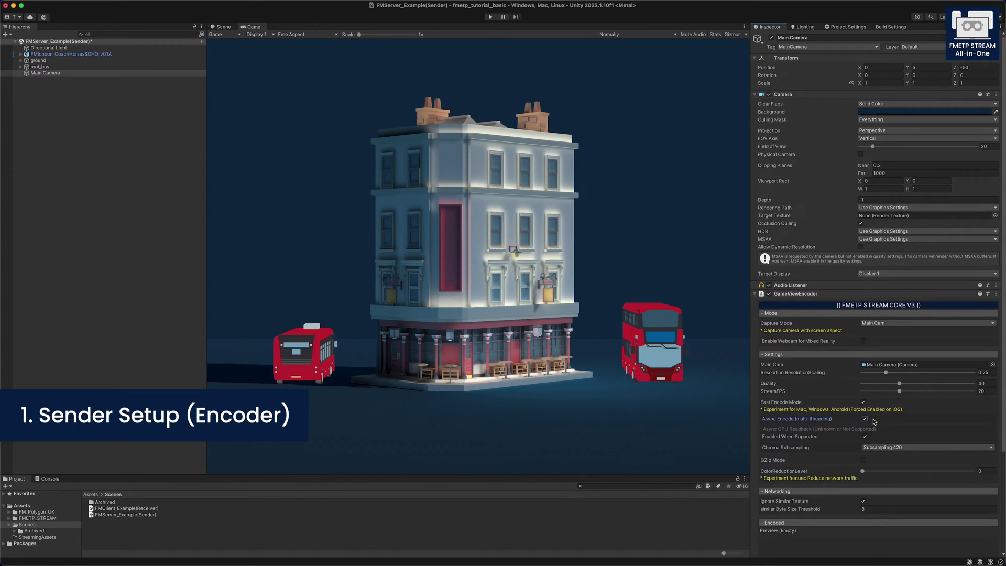
pyautogui.click(491, 17)
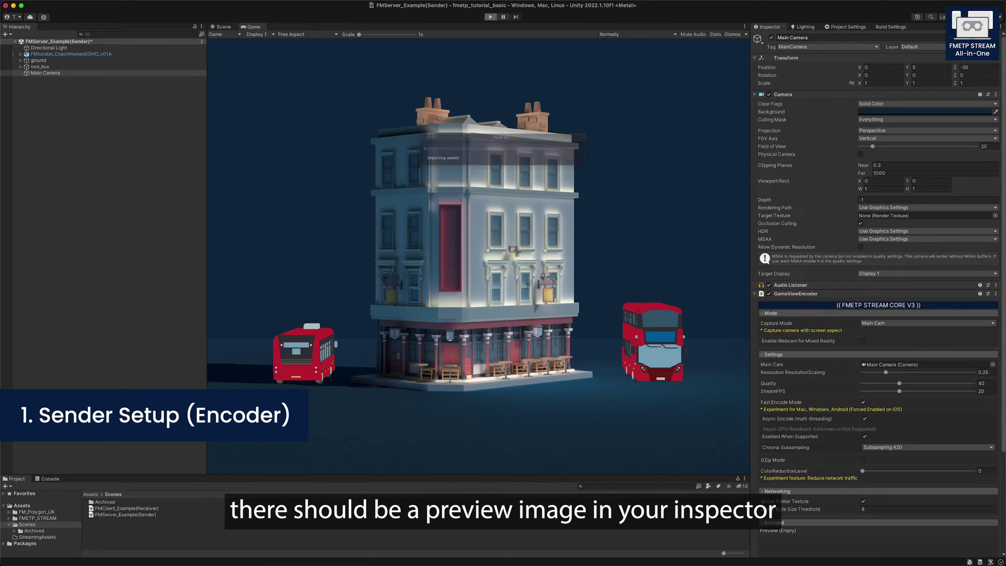
pyautogui.scroll(-5, 801, 467)
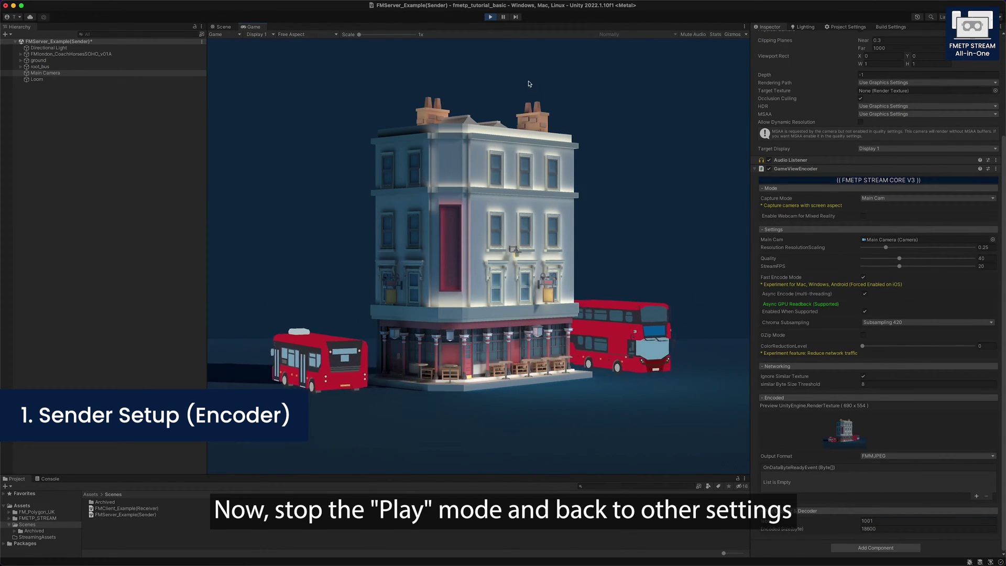
pyautogui.click(491, 17)
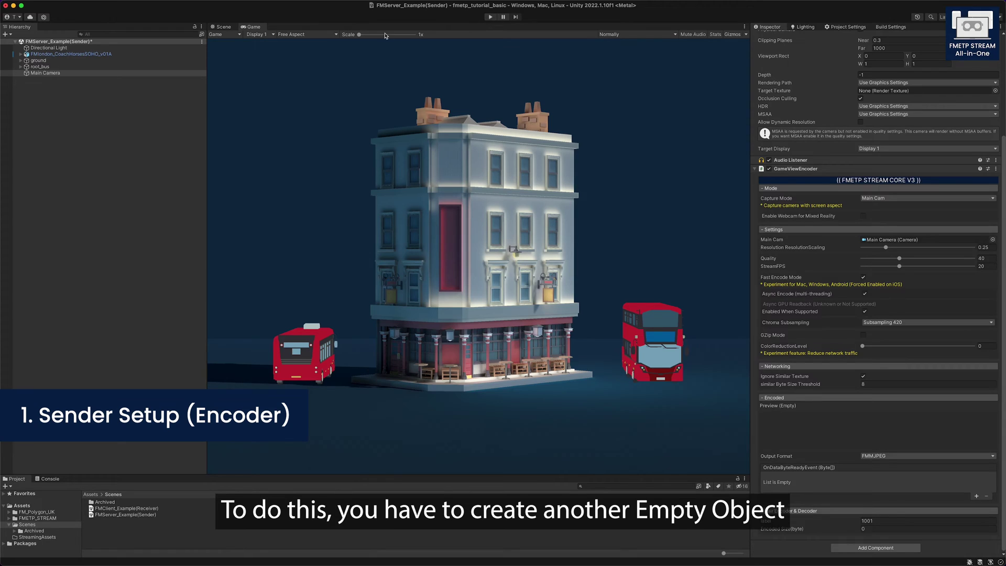
# Step: Create an empty object named FMNetworkManager and search Add Component for 'FMNetwork'
pyautogui.click(23, 92)
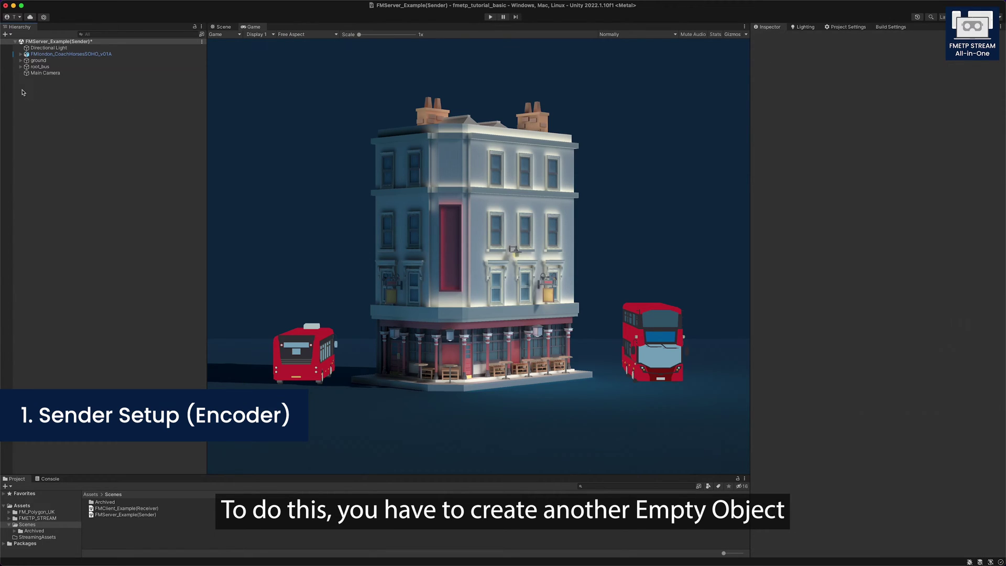
pyautogui.rightClick(23, 92)
pyautogui.click(62, 192)
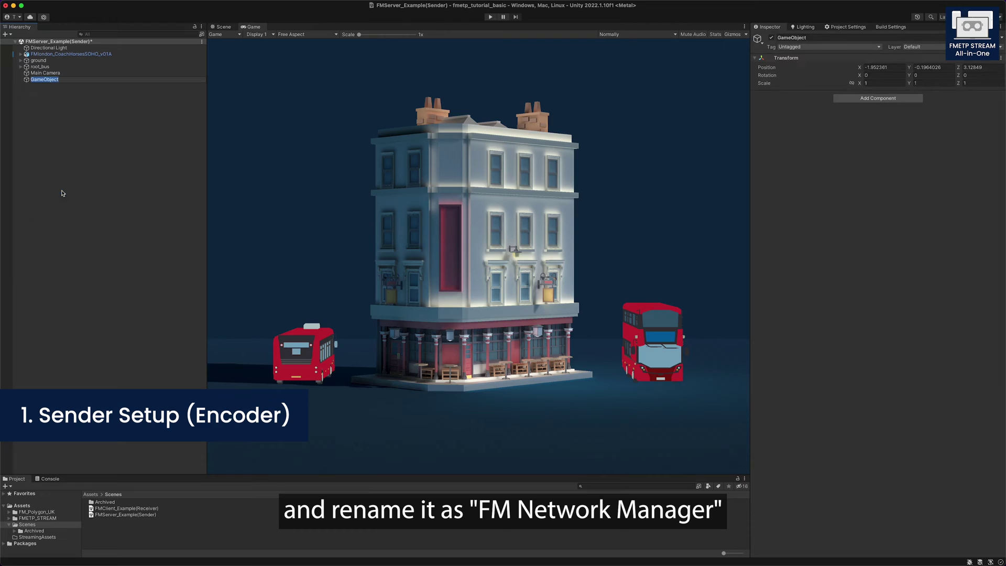
pyautogui.write('FMNetworkManager')
pyautogui.press('Return')
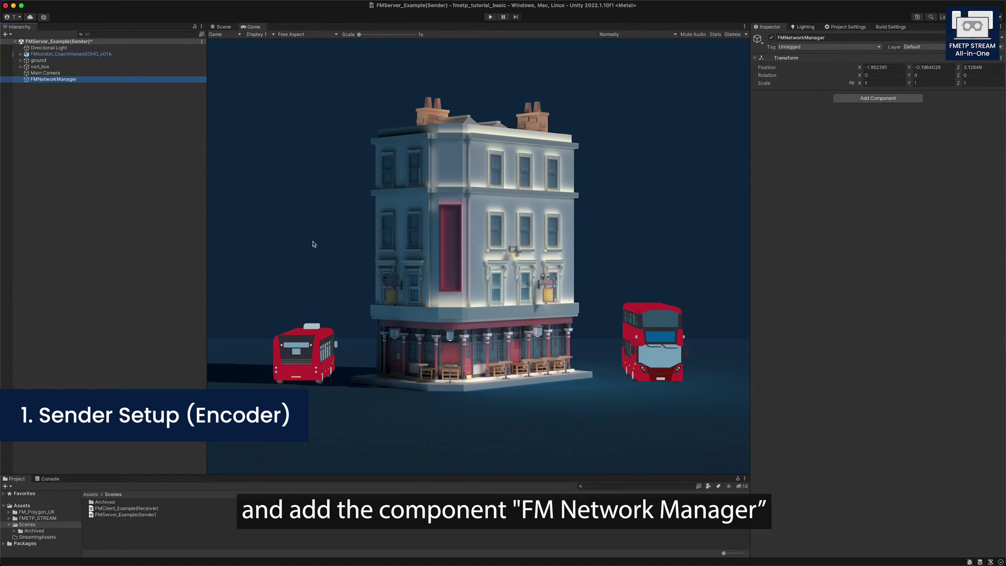
pyautogui.click(876, 99)
pyautogui.write('F')
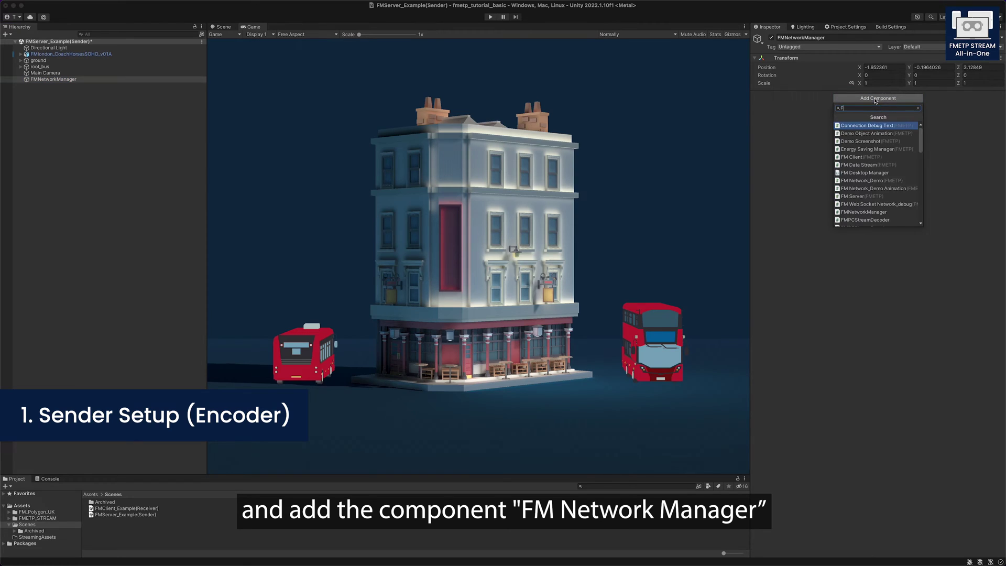
pyautogui.write('MNetworkManager')
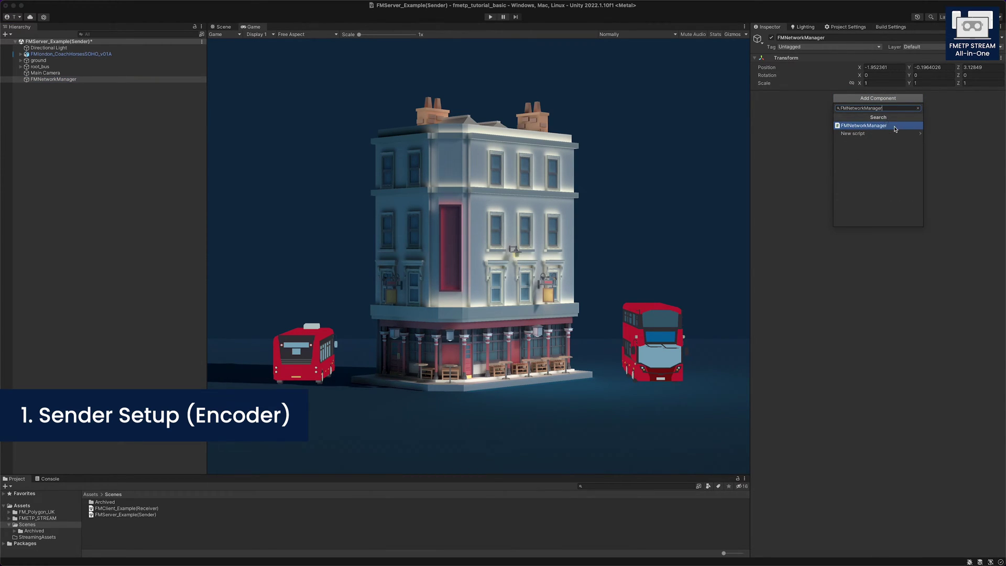
# Step: Add the FMNetworkManager component, keep NetworkType as Server, and untick UseMainThreadSender
pyautogui.click(897, 126)
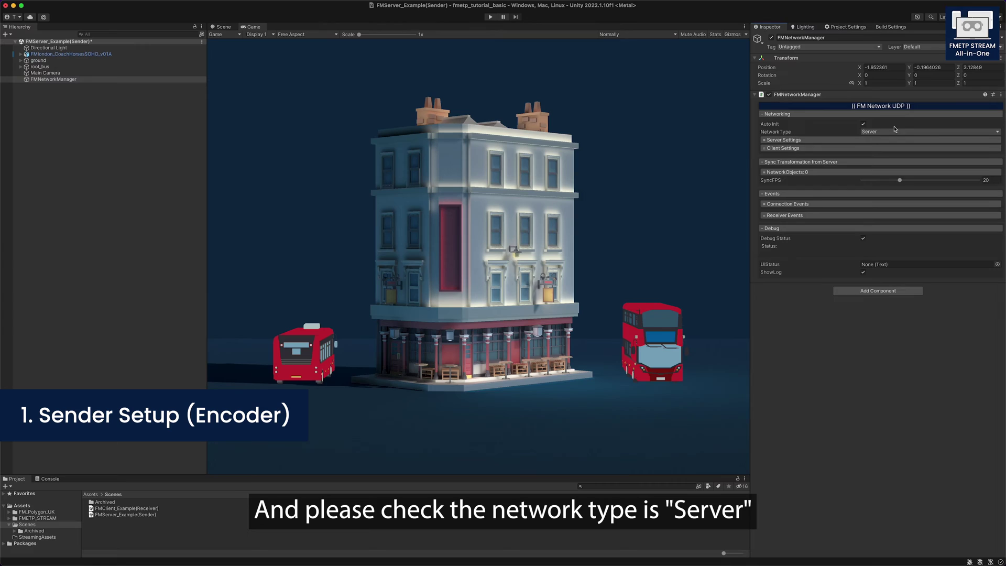
pyautogui.click(894, 134)
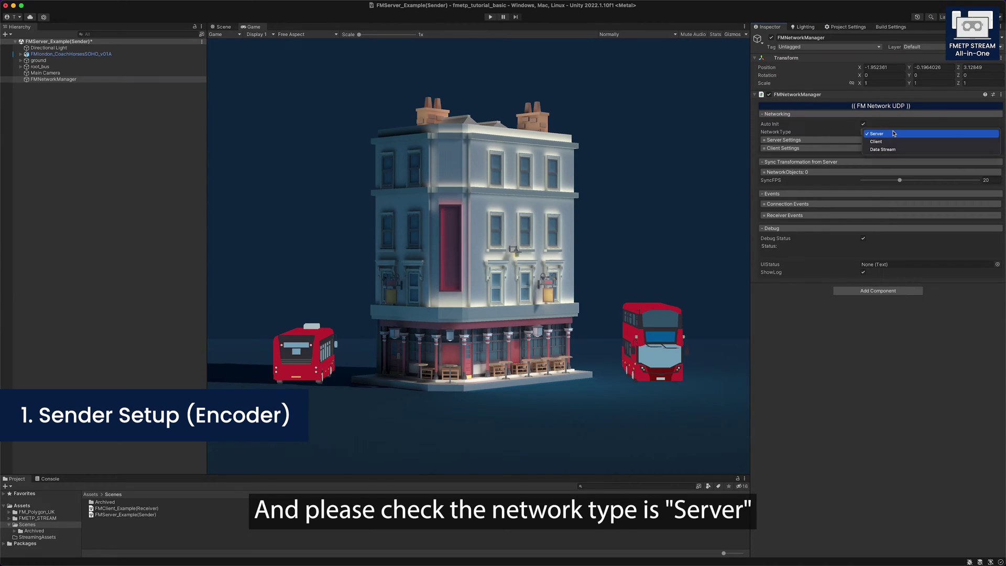
pyautogui.click(895, 132)
pyautogui.click(895, 141)
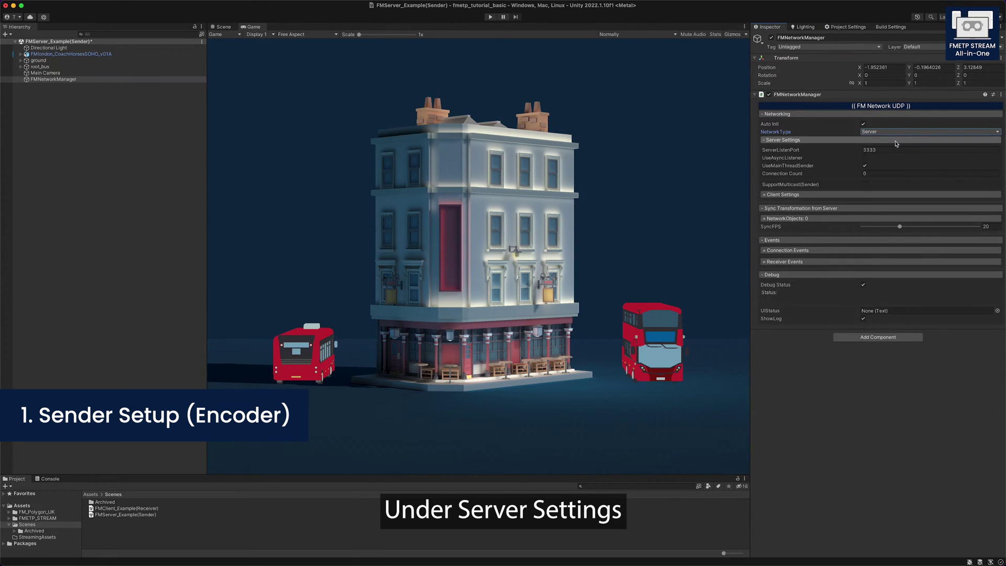
pyautogui.click(865, 167)
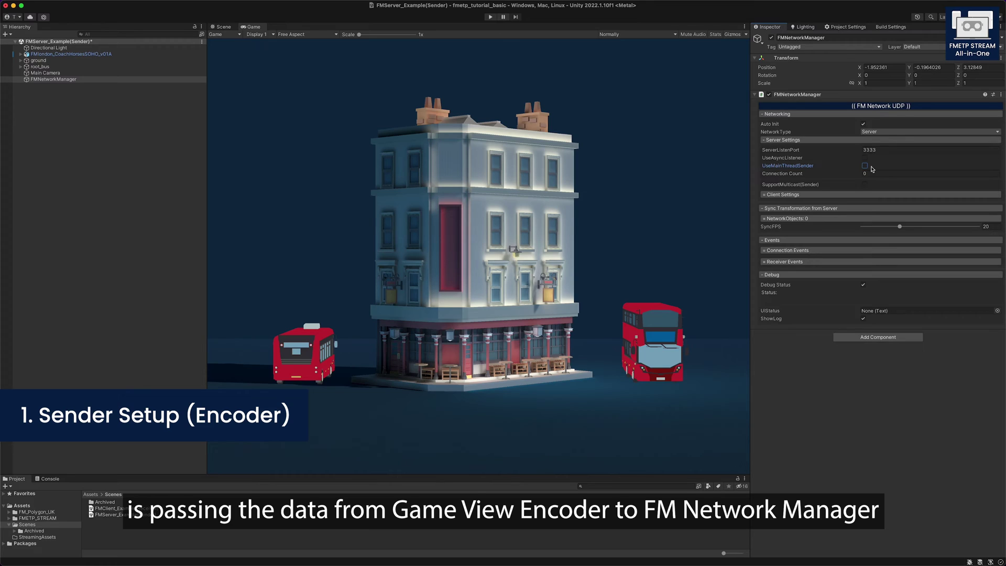
# Step: Add an OnDataByteReadyEvent entry on Main Camera's encoder targeting FMNetworkManager.SendToOthers
pyautogui.click(75, 94)
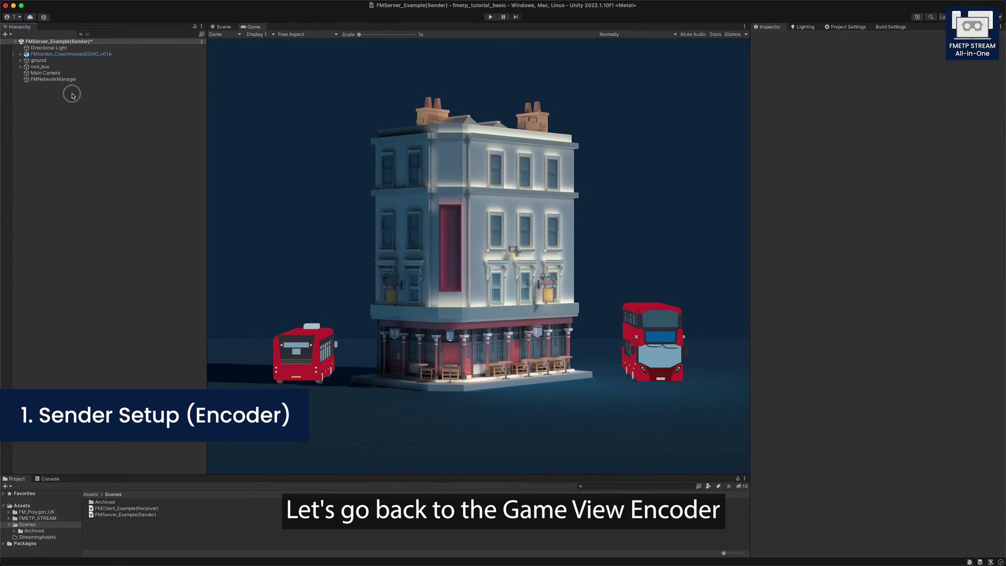
pyautogui.click(60, 76)
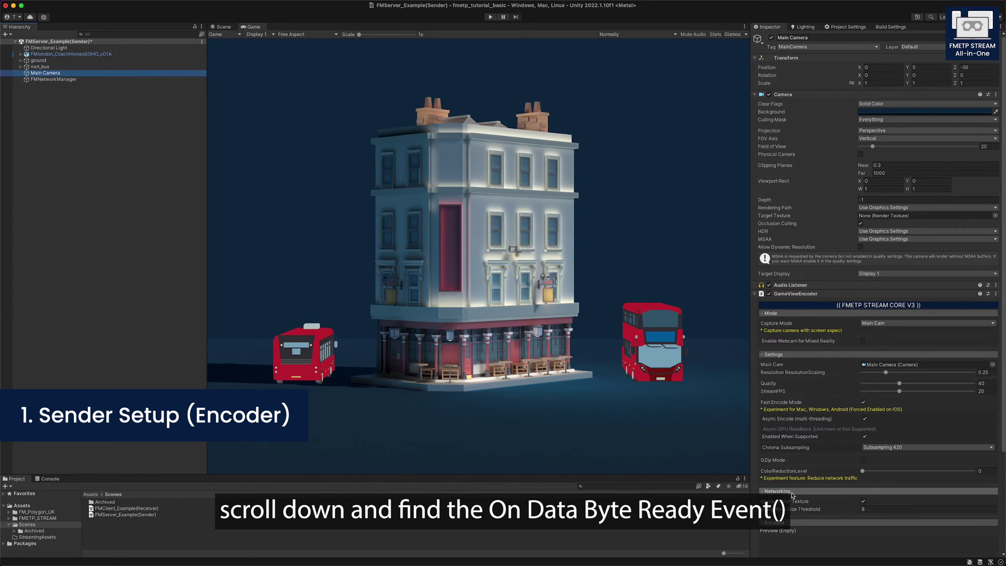
pyautogui.scroll(-5, 793, 496)
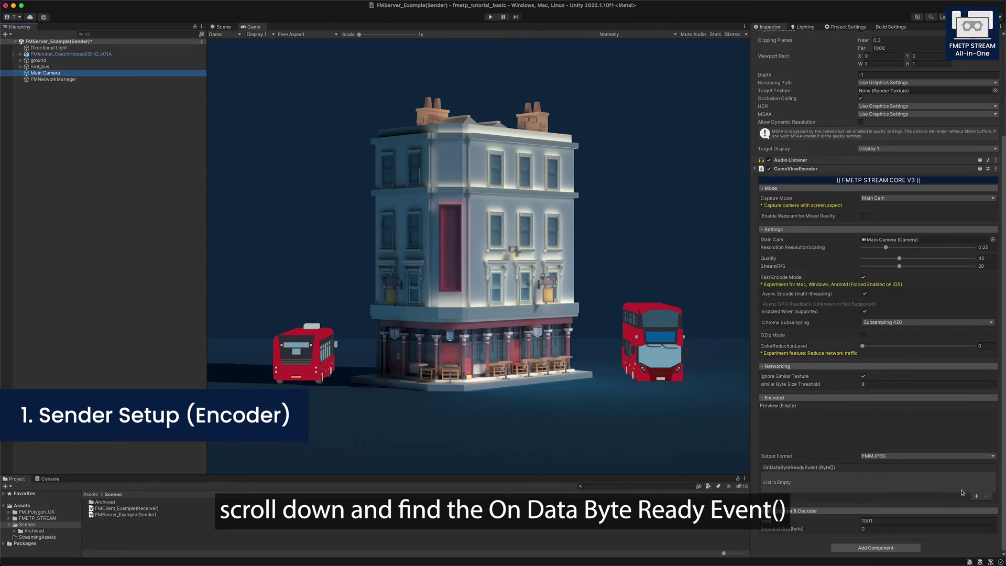
pyautogui.click(976, 496)
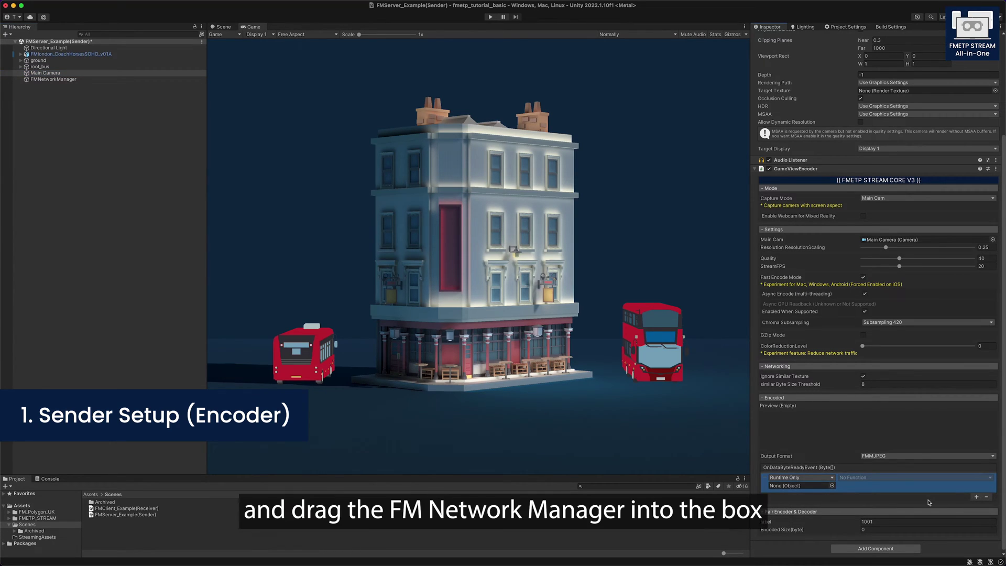
pyautogui.moveTo(74, 79); pyautogui.dragTo(790, 487)
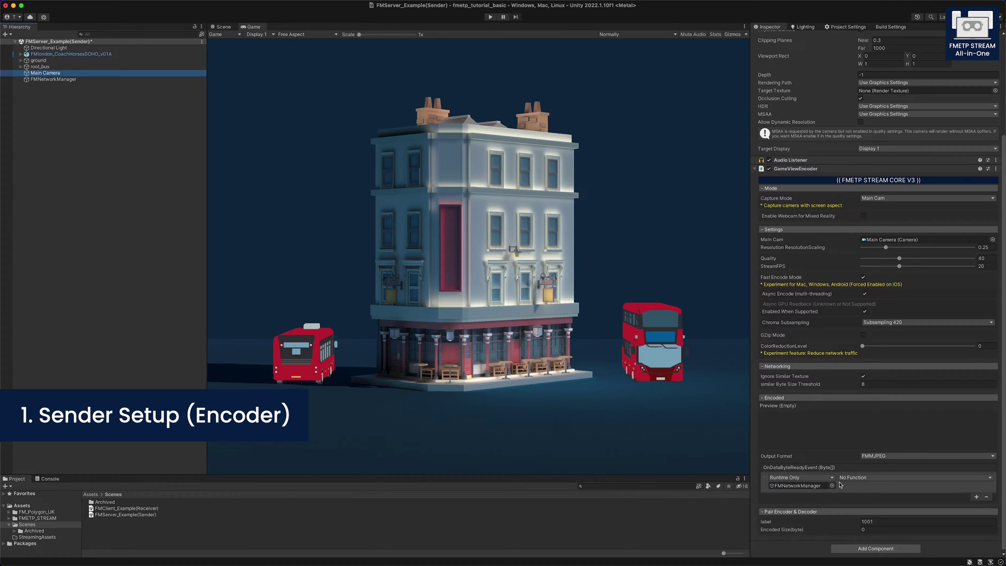
pyautogui.click(846, 478)
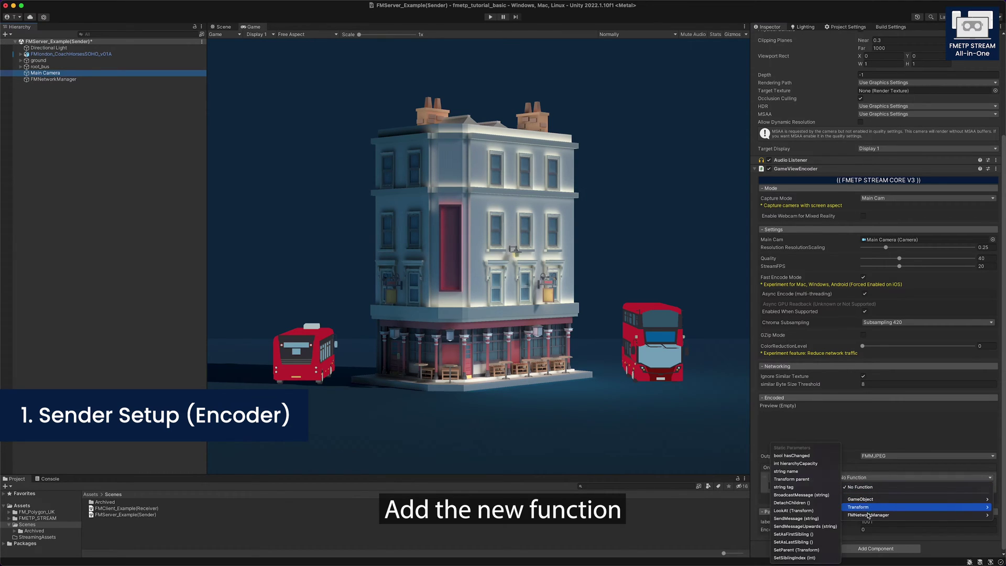
pyautogui.moveTo(870, 515)
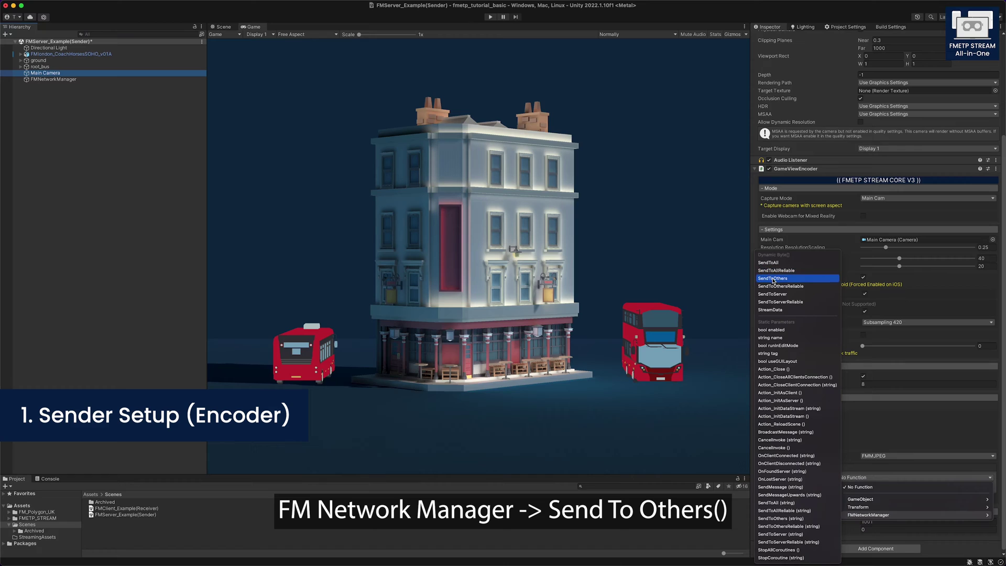
pyautogui.click(795, 280)
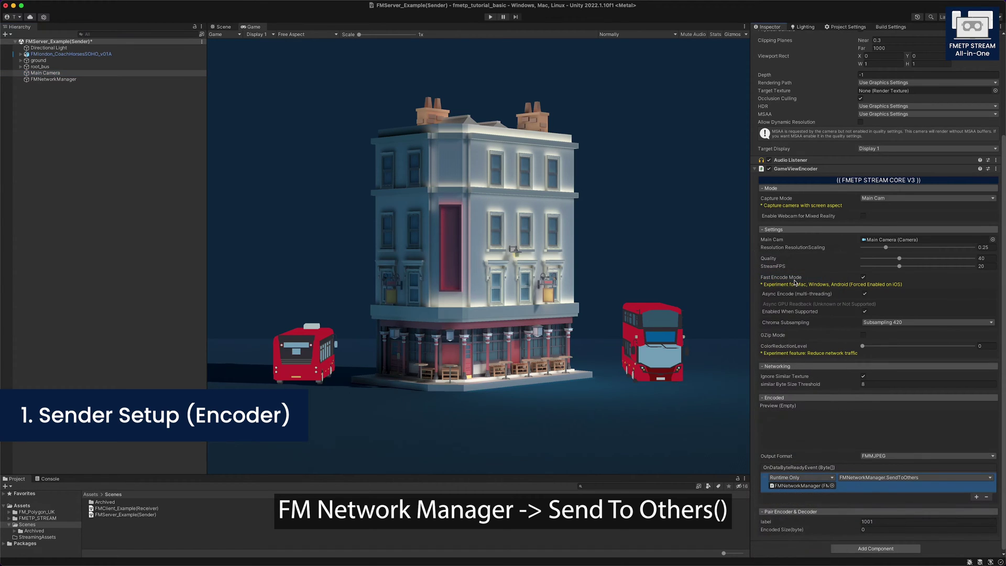
pyautogui.click(698, 266)
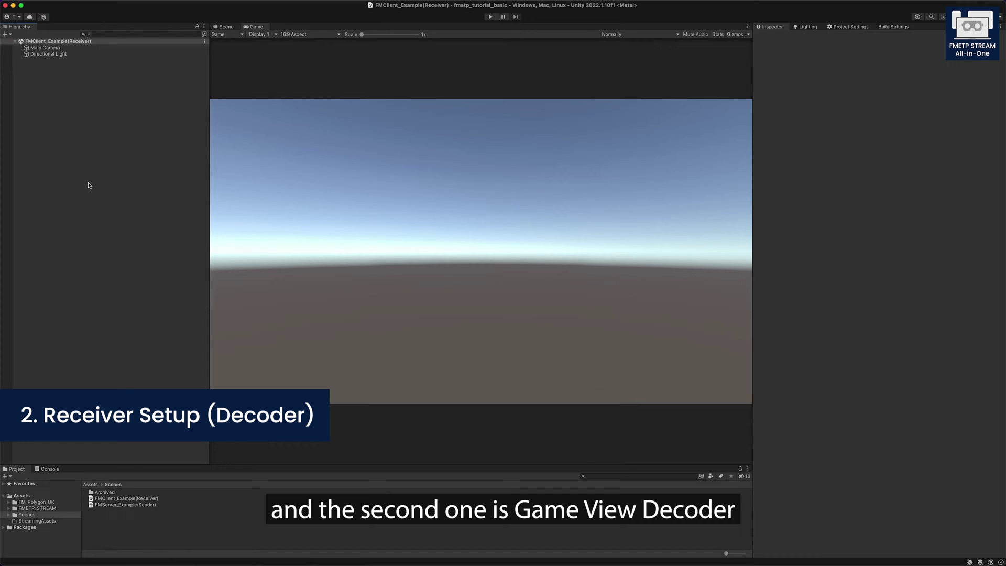
# Step: Create an empty object in the receiver scene named FMNetworkManager
pyautogui.rightClick(34, 79)
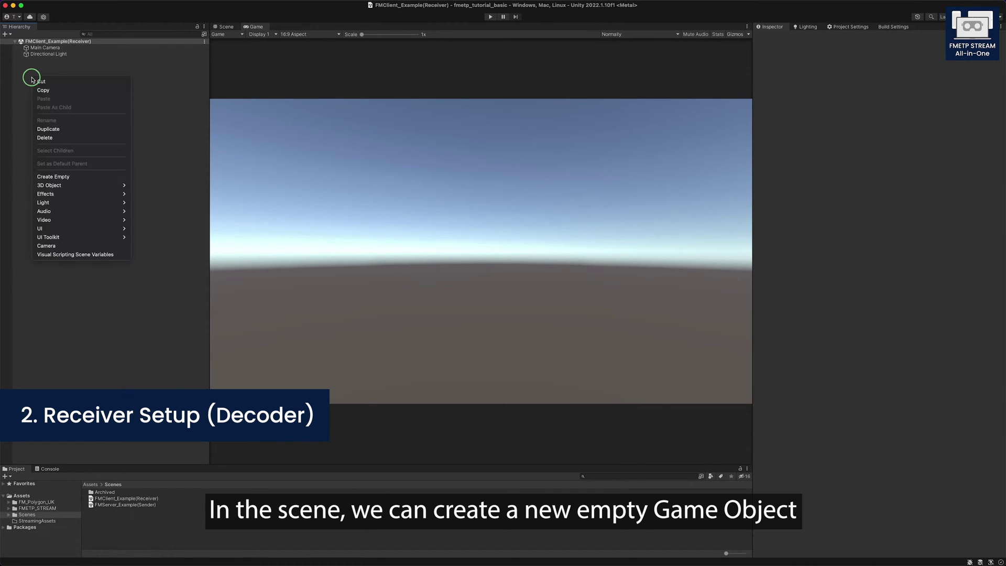
pyautogui.click(102, 177)
pyautogui.write('FM')
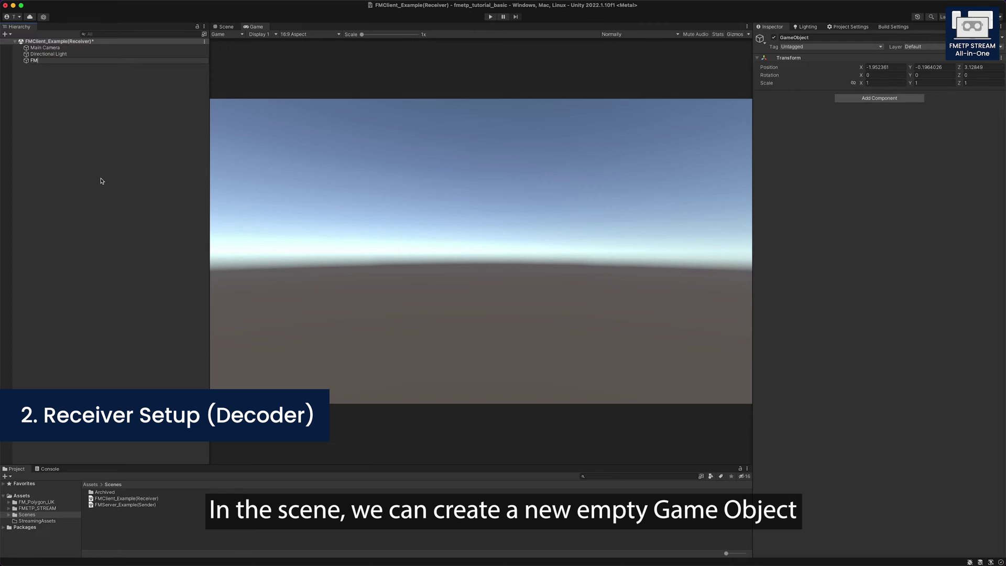
pyautogui.write('NetworkManager')
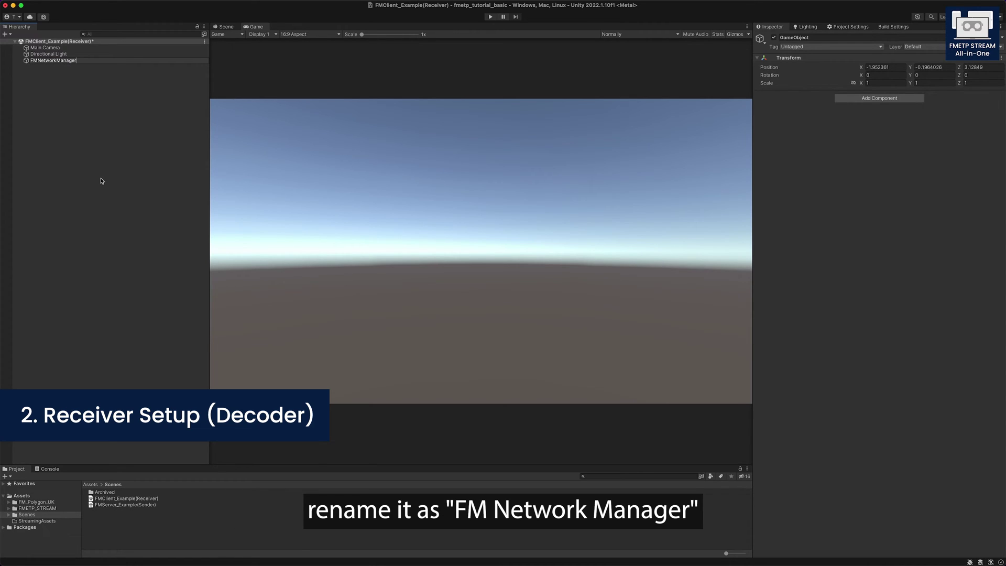
pyautogui.press('Return')
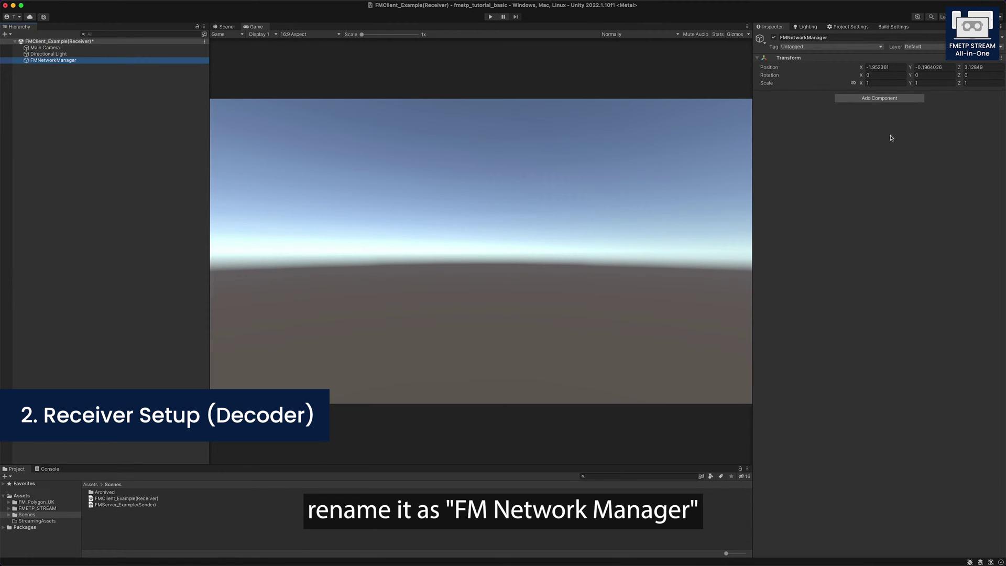
# Step: Add the FMNetworkManager component to it and set NetworkType to Client
pyautogui.click(900, 98)
pyautogui.write('FMNe')
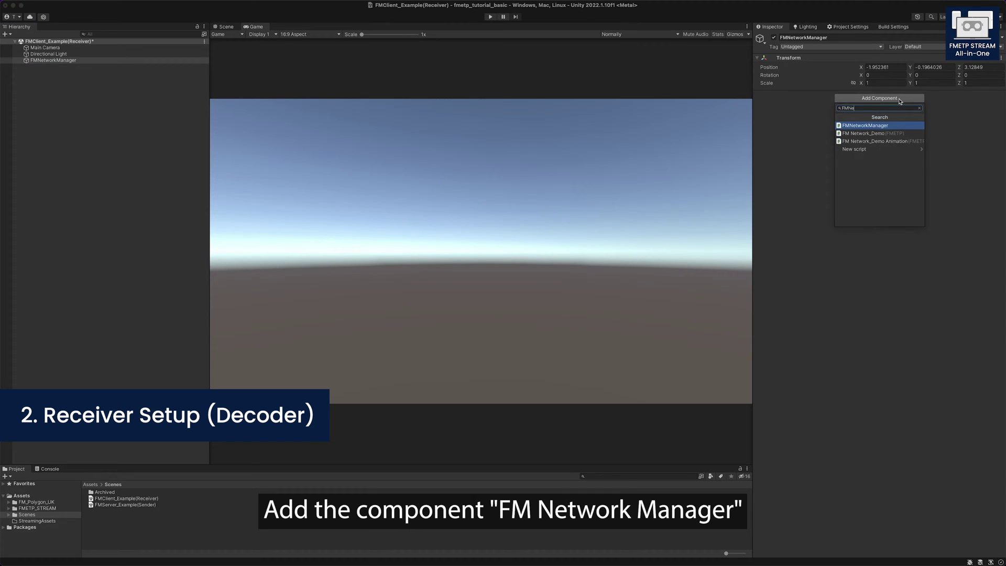
pyautogui.write('tworkManager')
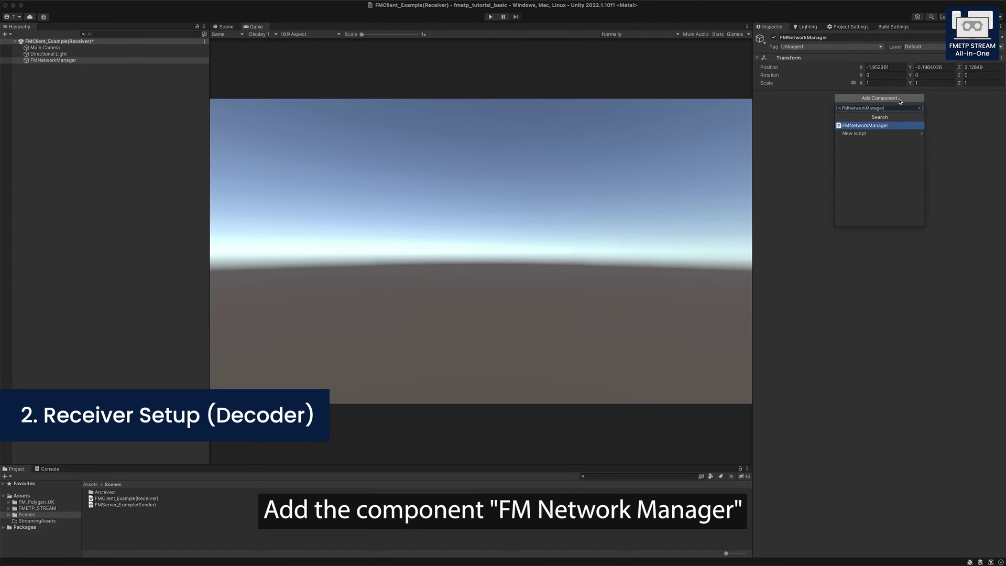
pyautogui.click(891, 125)
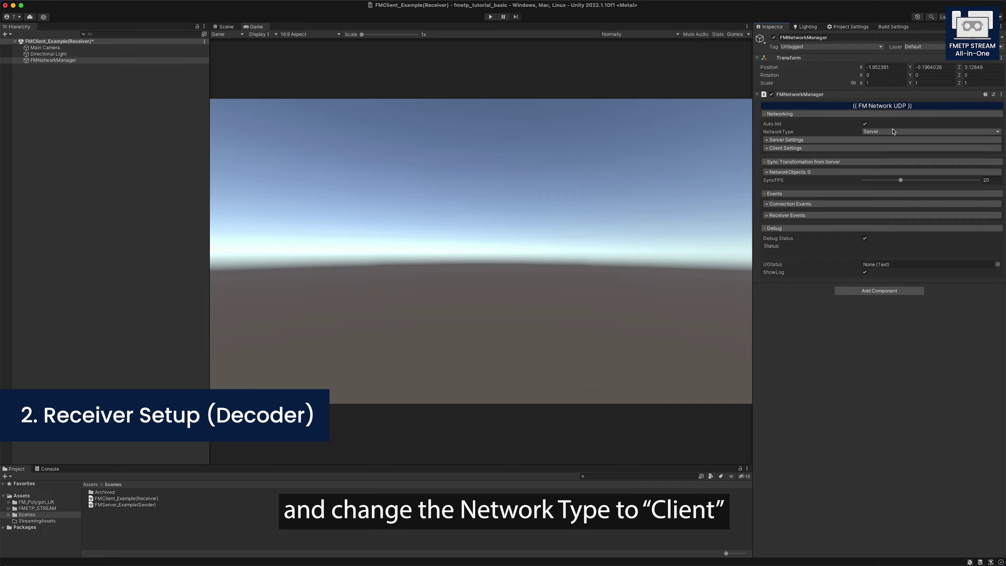
pyautogui.click(893, 132)
pyautogui.click(887, 141)
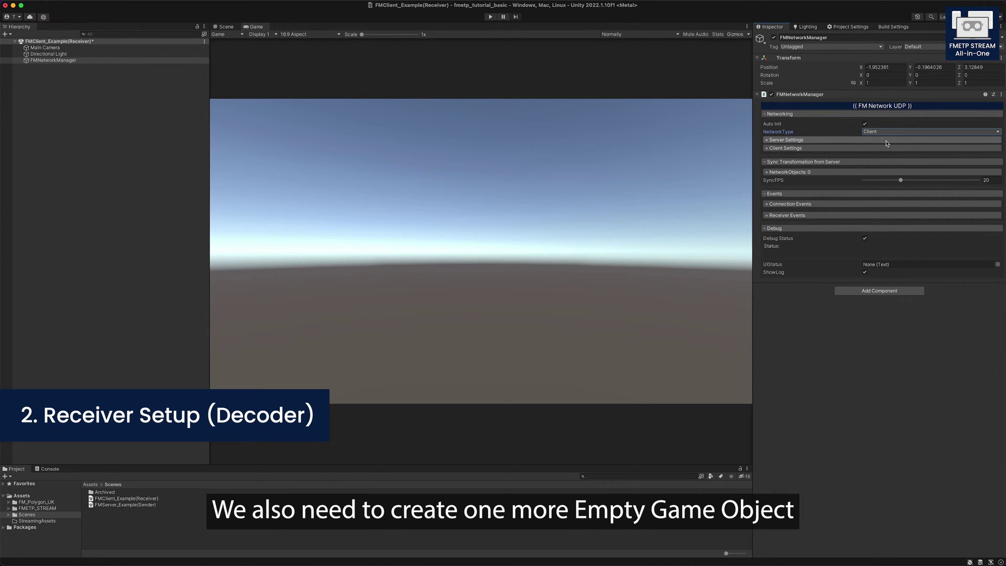
# Step: Create an empty object named GameViewDecoder
pyautogui.click(30, 79)
pyautogui.rightClick(29, 74)
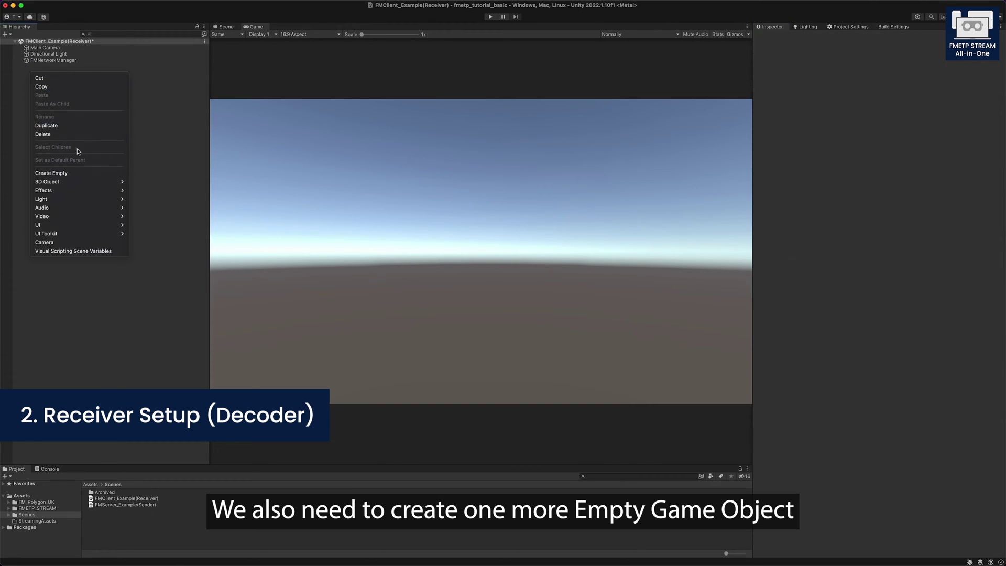
pyautogui.click(88, 172)
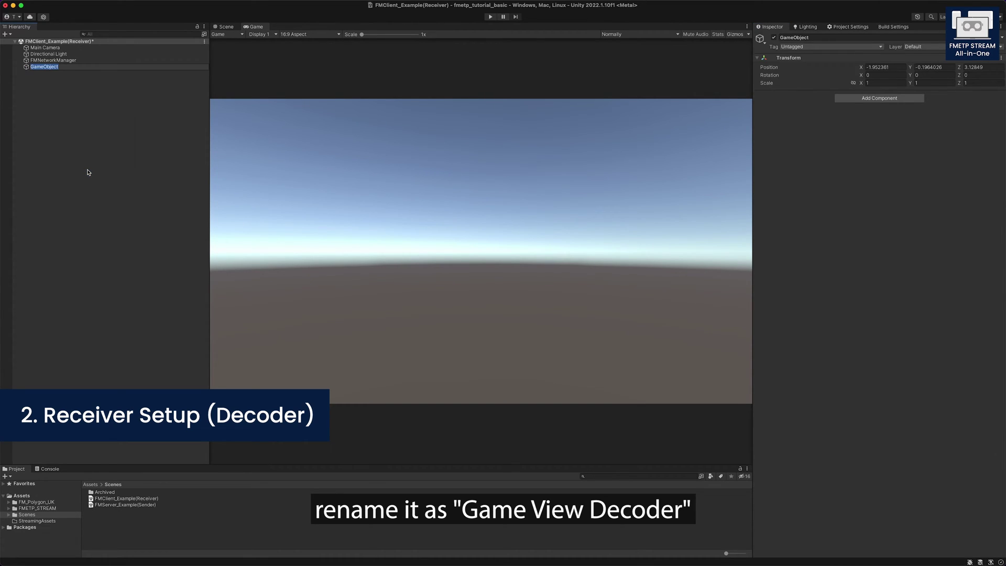
pyautogui.write('GameViewDecoder')
pyautogui.press('Return')
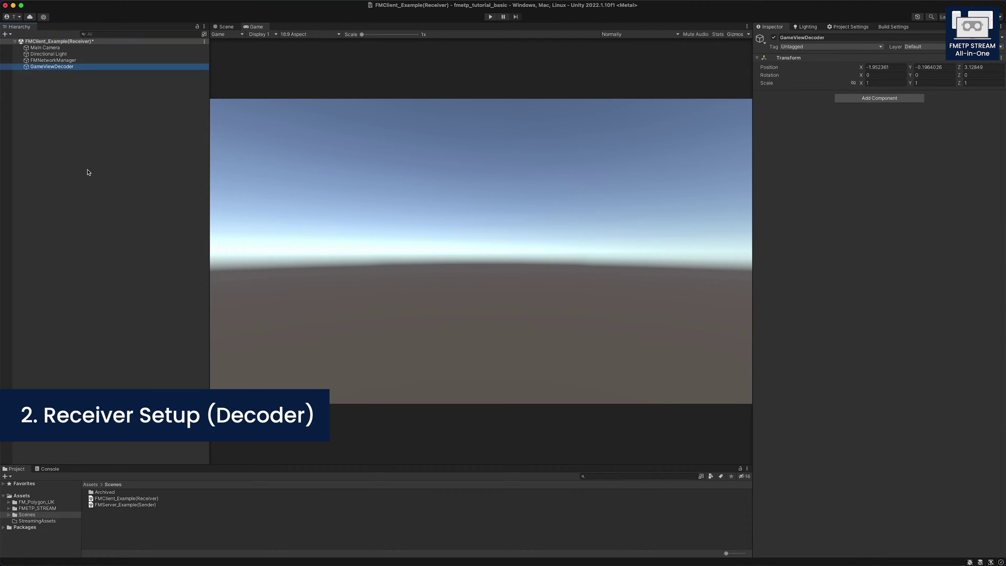
# Step: Add a GameViewDecoder component with Fast Decode Mode and Async Decode enabled
pyautogui.click(881, 100)
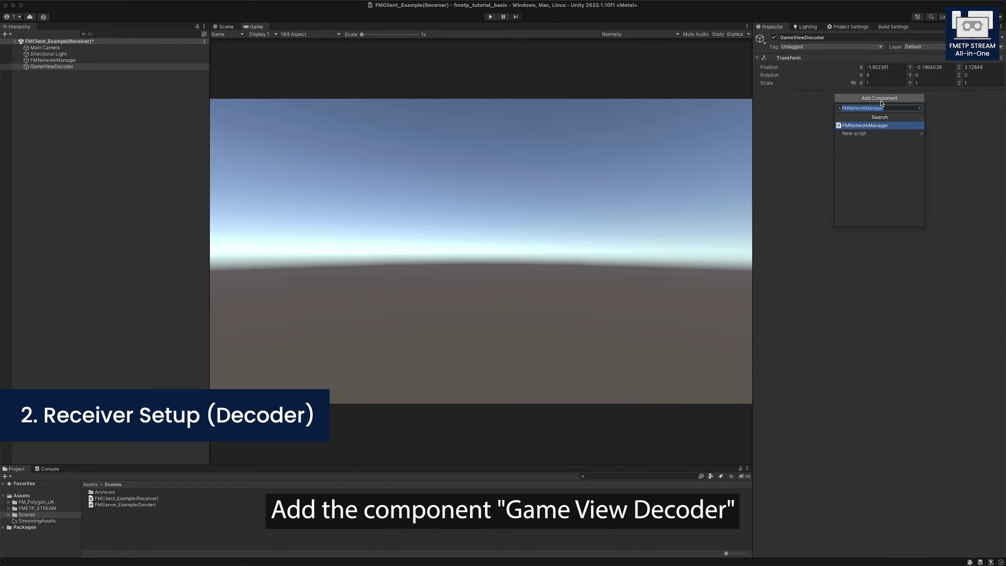
pyautogui.write('GameView')
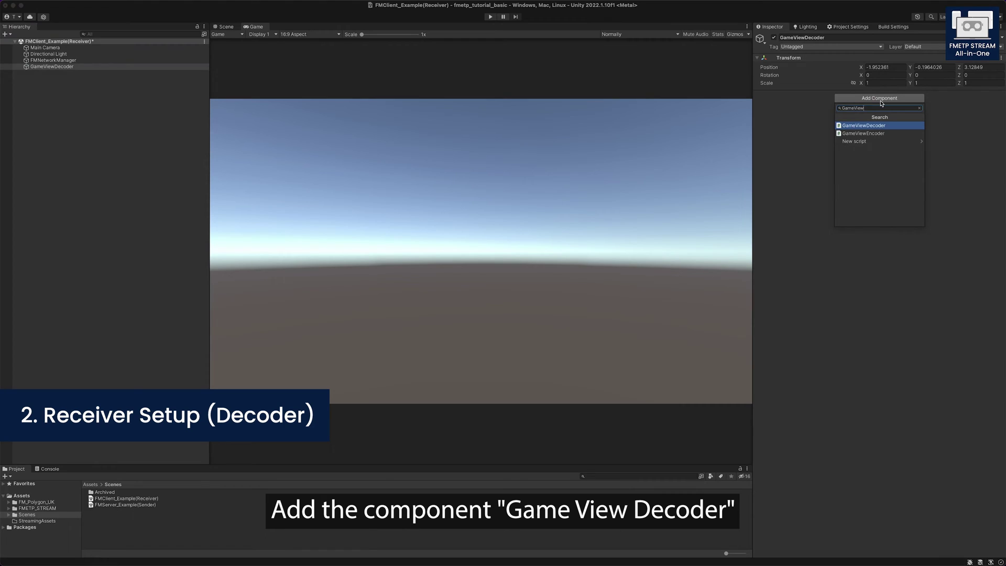
pyautogui.write('Decoder')
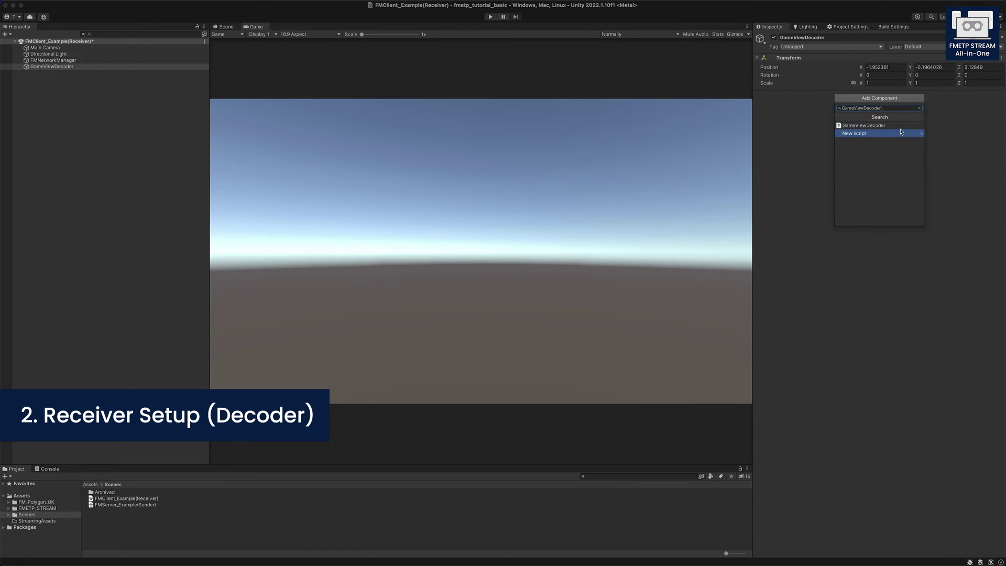
pyautogui.click(901, 128)
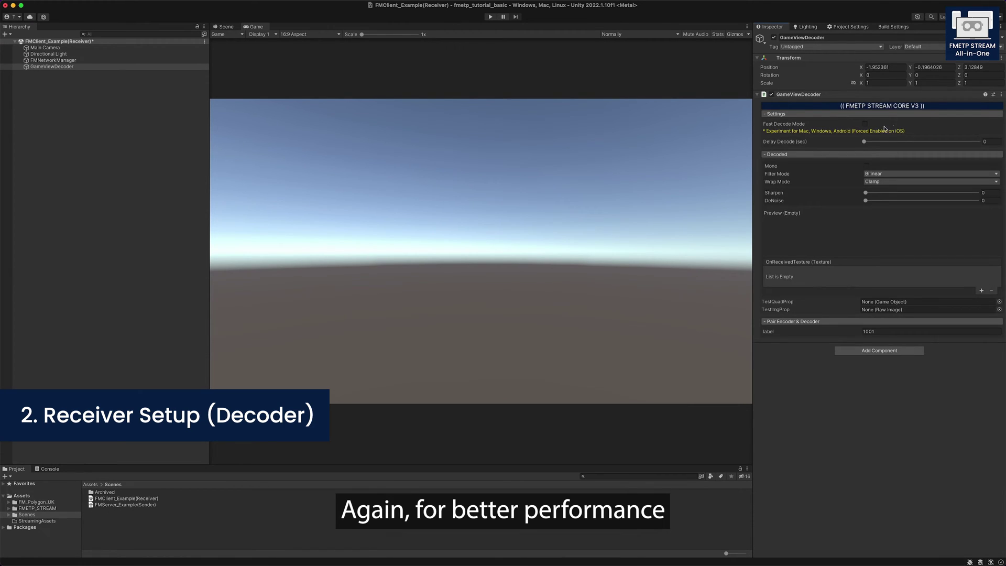
pyautogui.click(865, 125)
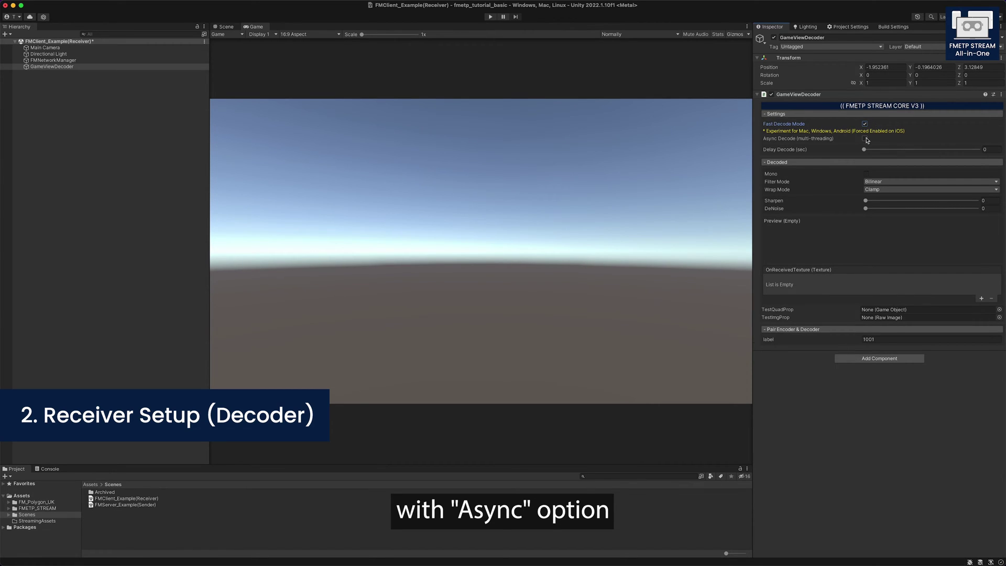
pyautogui.click(865, 139)
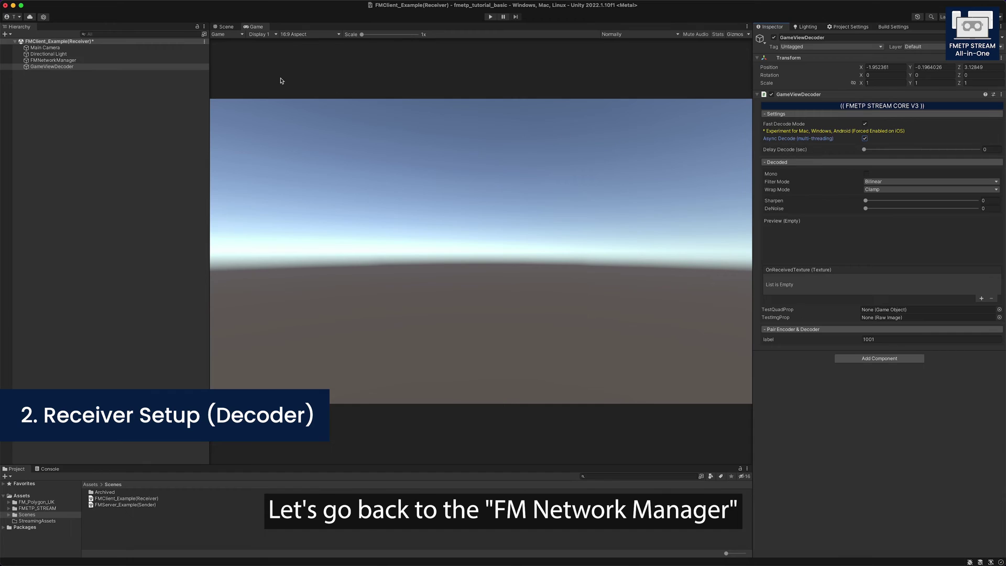
# Step: Add an OnReceivedByteDataEvent entry under Receiver Events targeting GameViewDecoder.Action_ProcessImageData
pyautogui.click(139, 60)
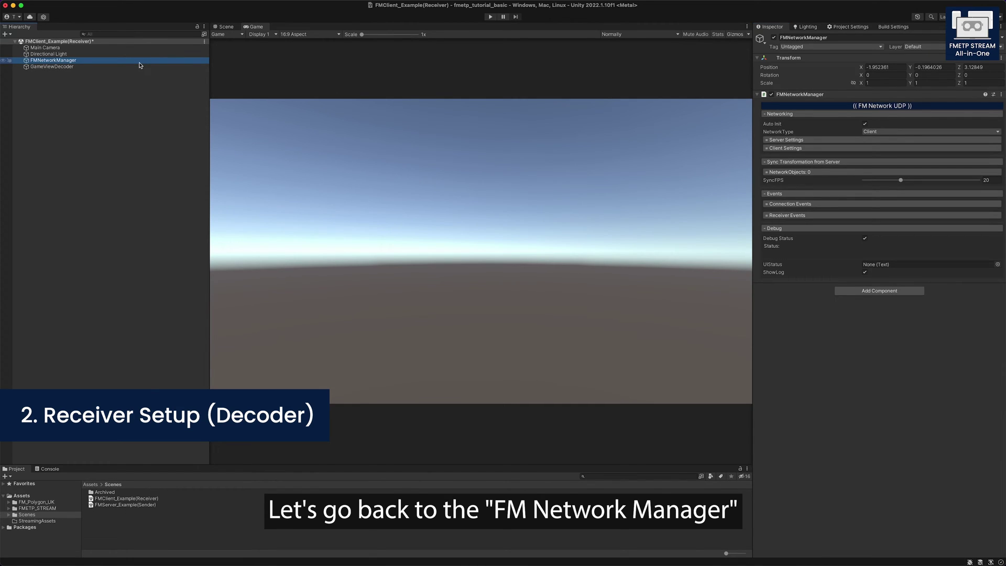
pyautogui.click(822, 215)
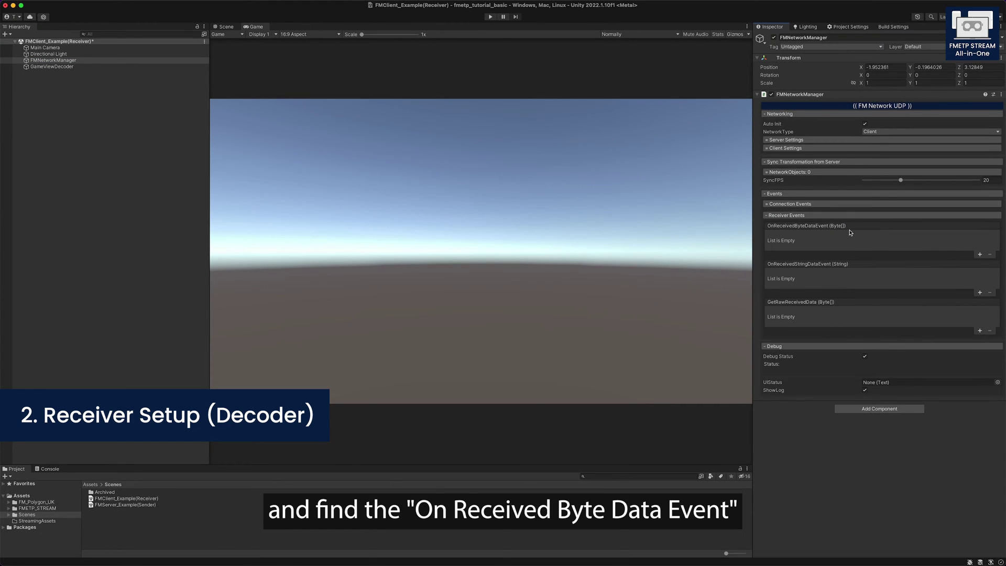
pyautogui.click(980, 255)
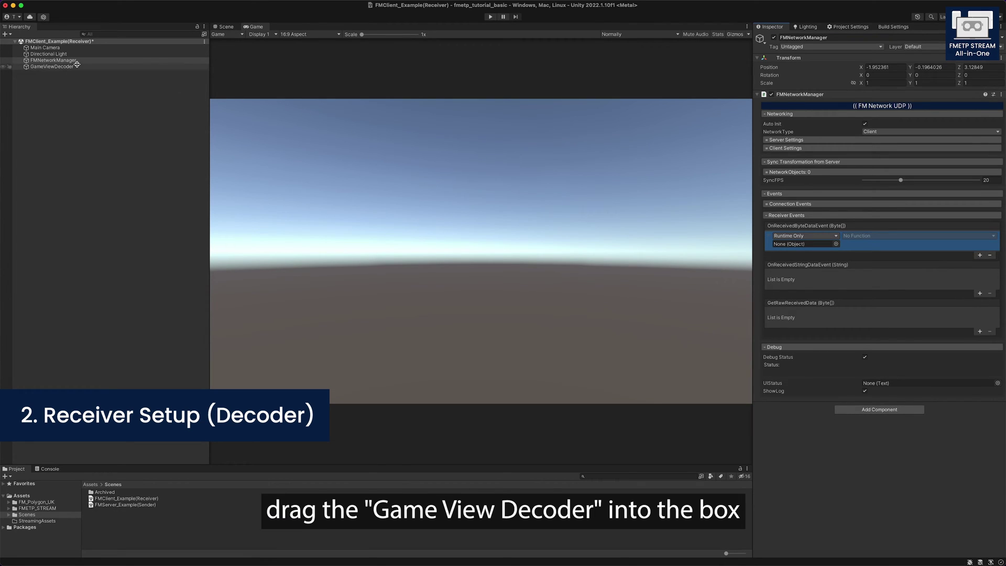
pyautogui.moveTo(77, 66); pyautogui.dragTo(568, 168)
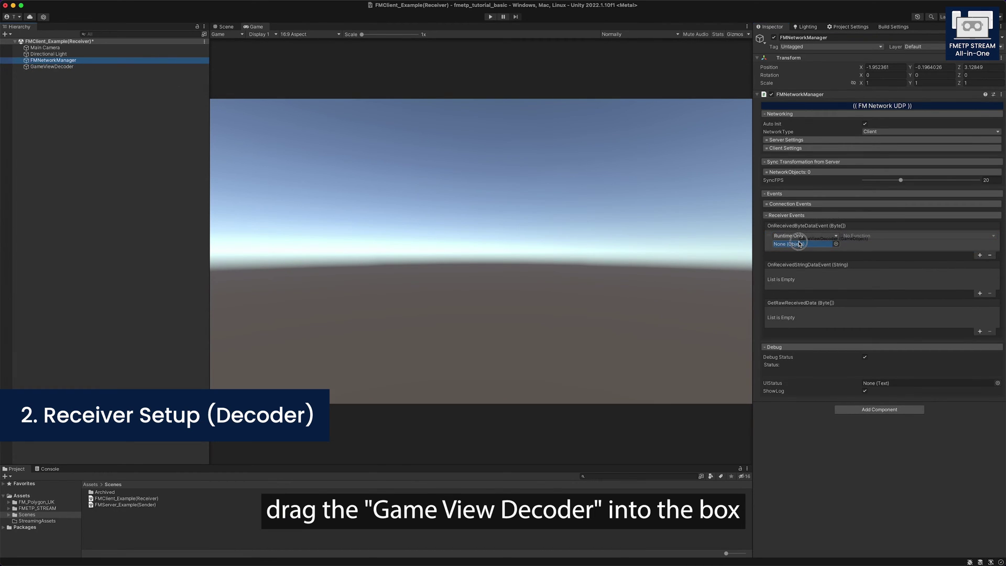
pyautogui.moveTo(800, 244); pyautogui.dragTo(802, 244)
pyautogui.click(854, 237)
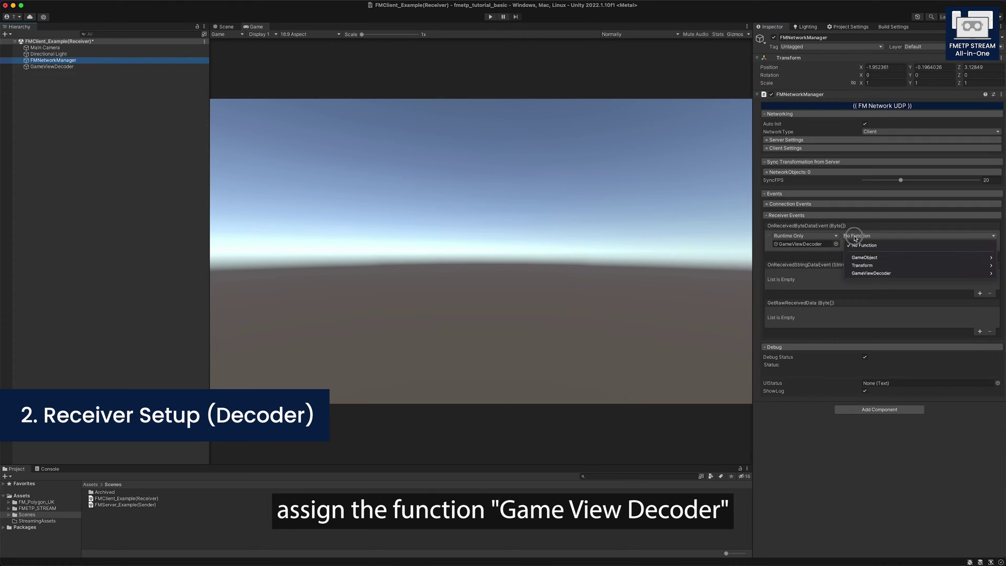
pyautogui.moveTo(871, 274)
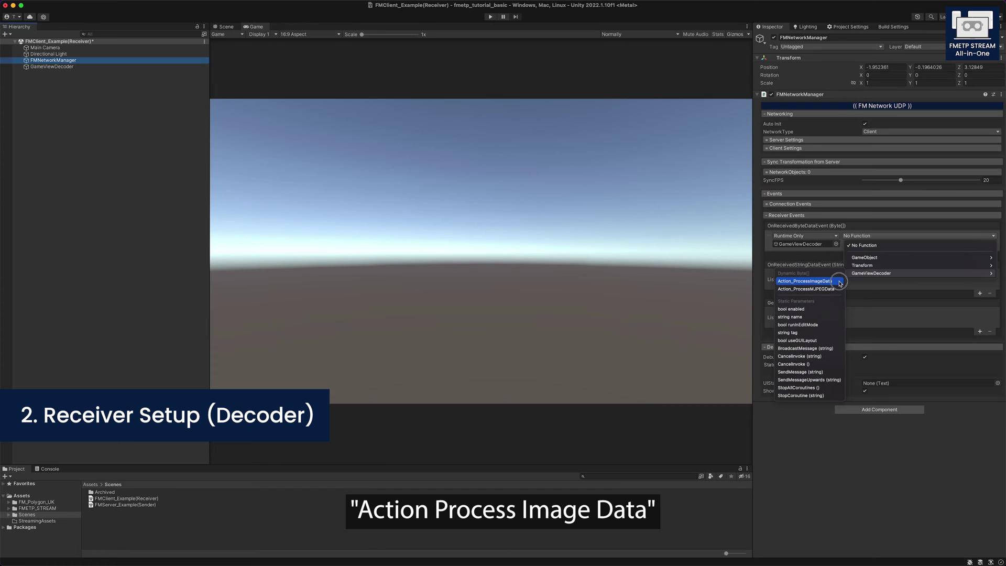
pyautogui.click(840, 284)
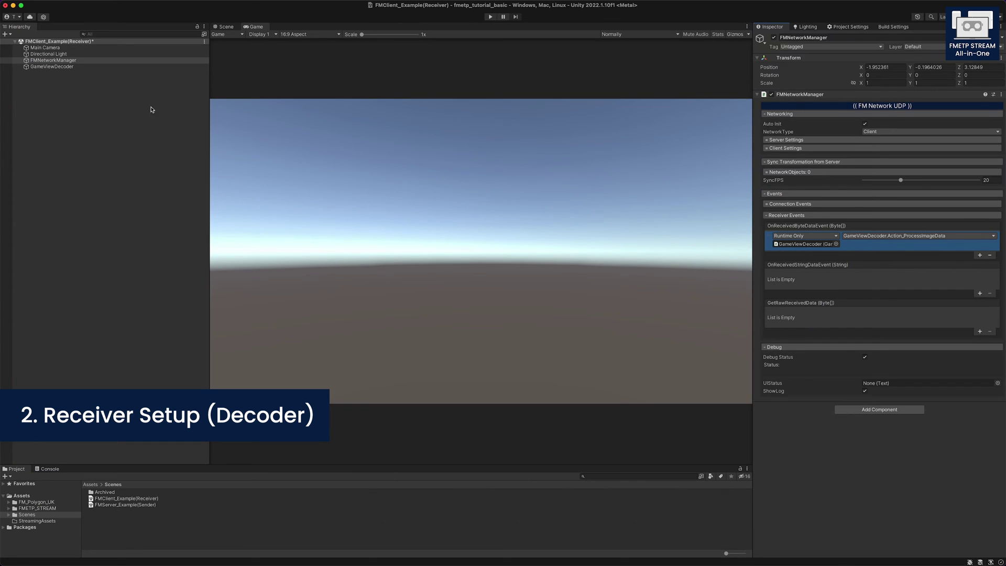
# Step: Create a UI Raw Image on a new Canvas, anchored stretch-stretch to fill the screen
pyautogui.click(26, 85)
pyautogui.rightClick(28, 83)
pyautogui.moveTo(75, 235)
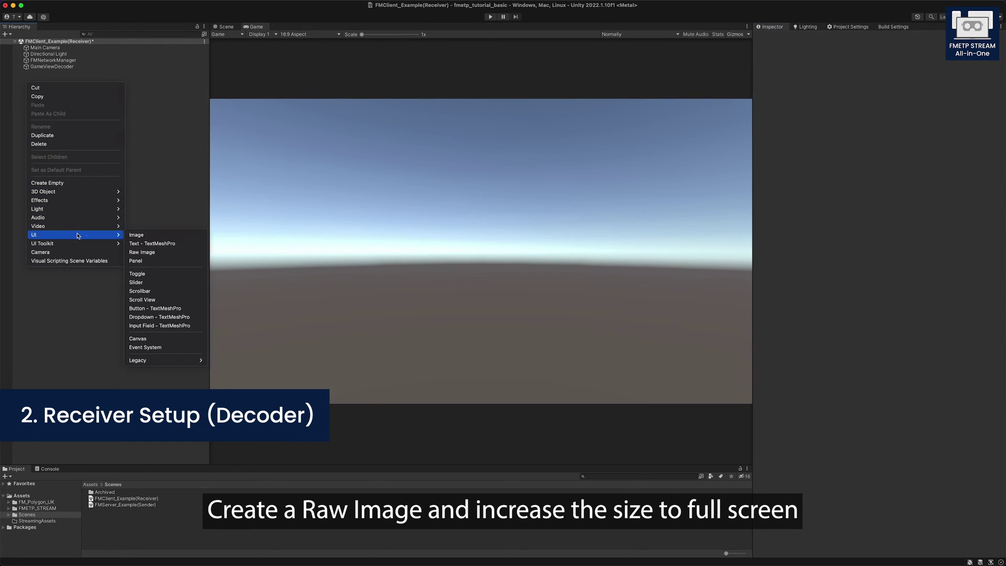
pyautogui.click(146, 252)
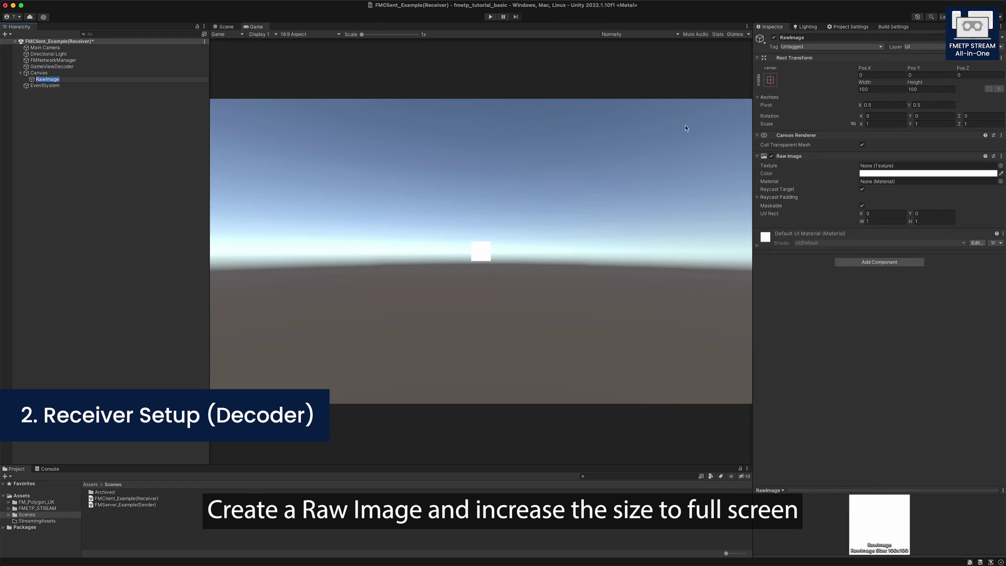
pyautogui.click(766, 86)
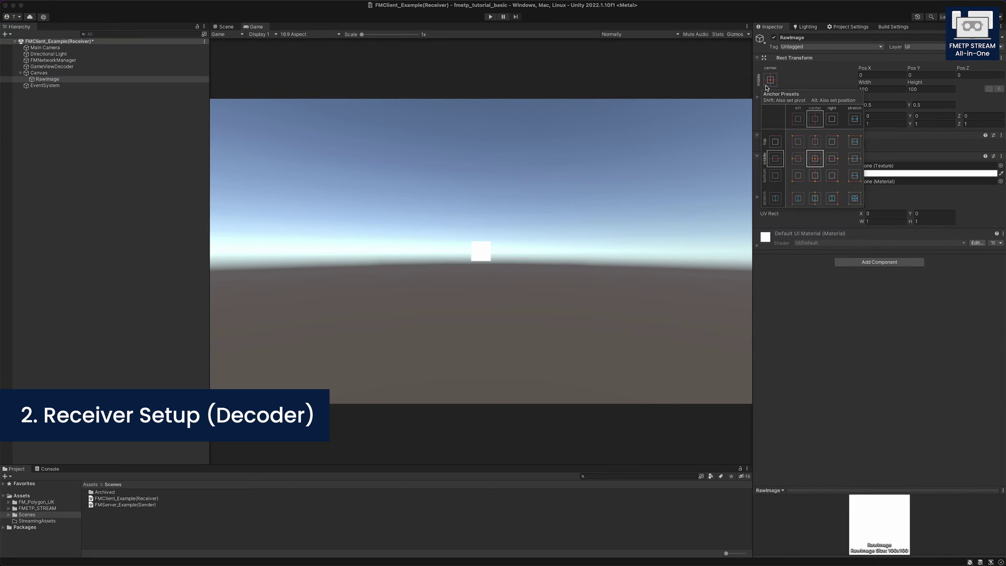
pyautogui.click(855, 199)
pyautogui.click(389, 190)
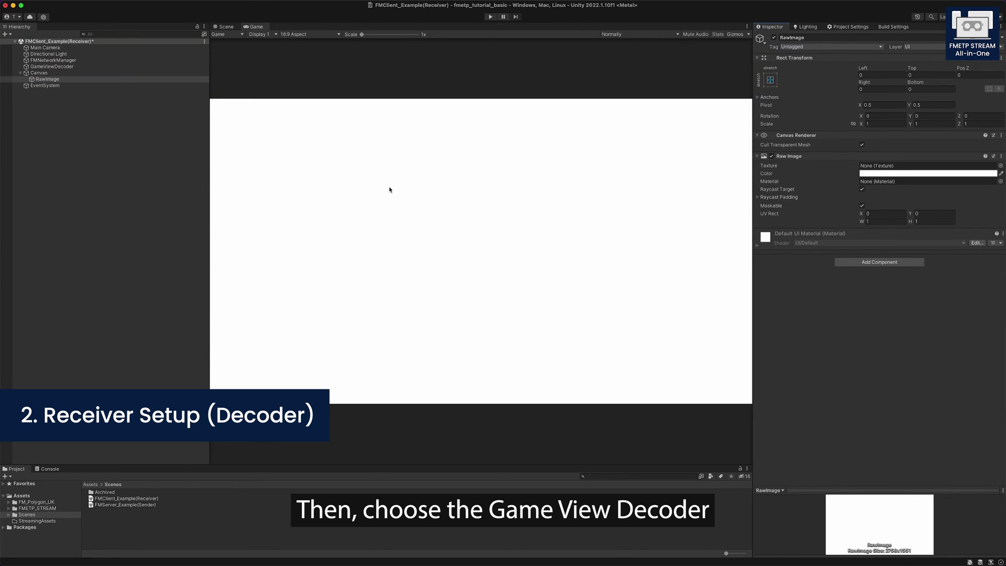
# Step: Assign the RawImage to the GameViewDecoder's TestingProp field
pyautogui.click(52, 67)
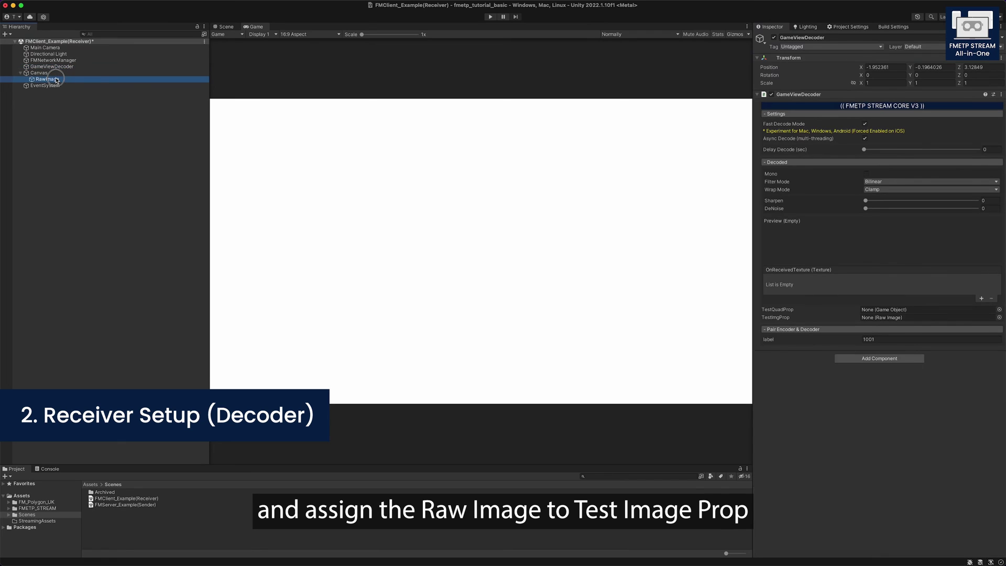
pyautogui.moveTo(47, 79); pyautogui.dragTo(910, 322)
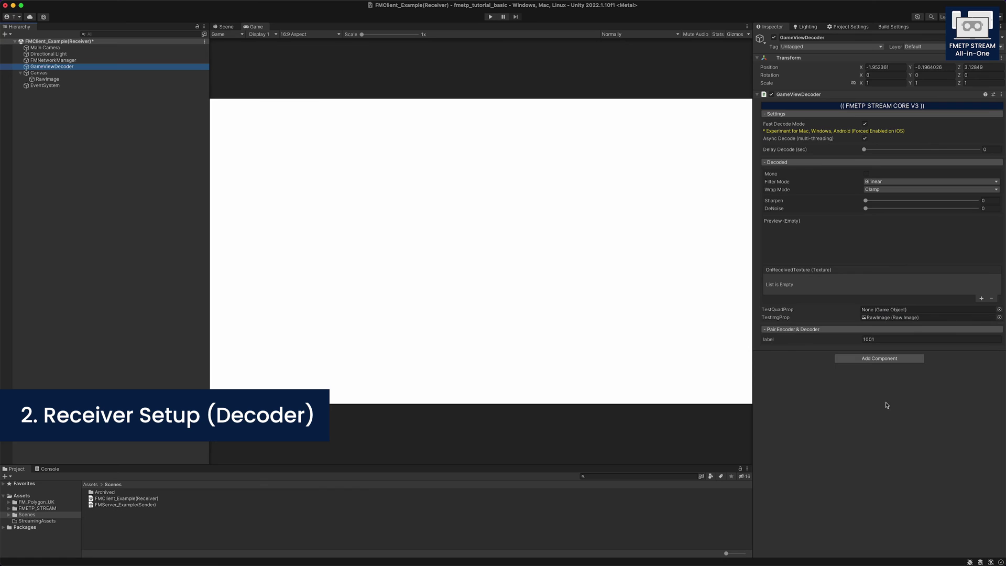
pyautogui.moveTo(1005, 401); pyautogui.dragTo(720, 408)
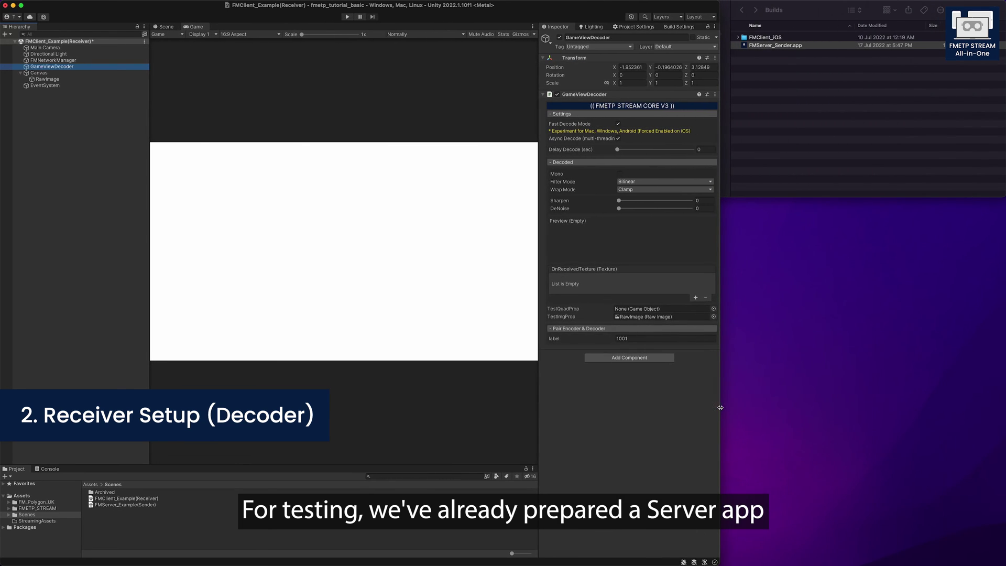
# Step: Launch FMServer_Sender.app from Finder and run the receiver scene in Play mode
pyautogui.doubleClick(776, 45)
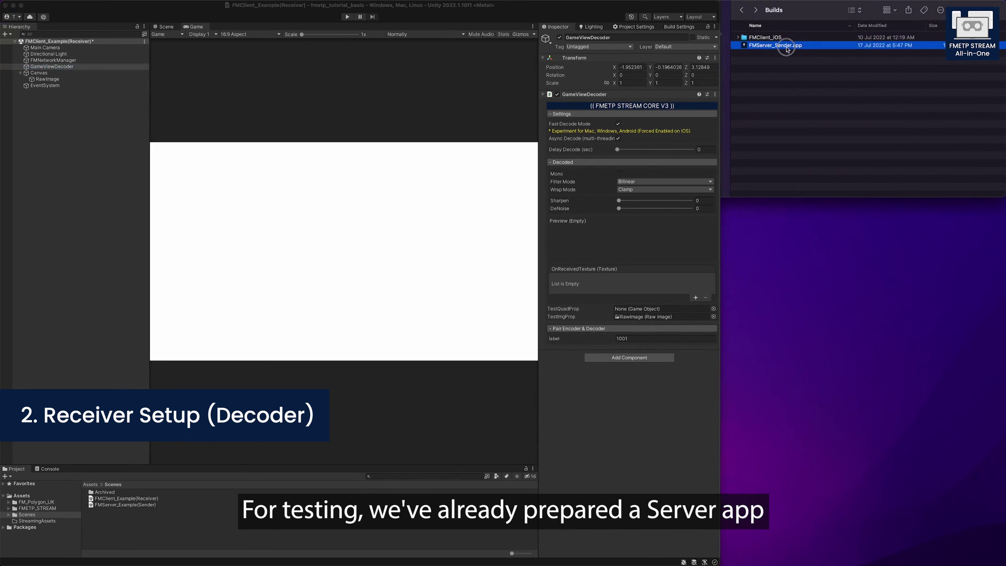
pyautogui.click(666, 404)
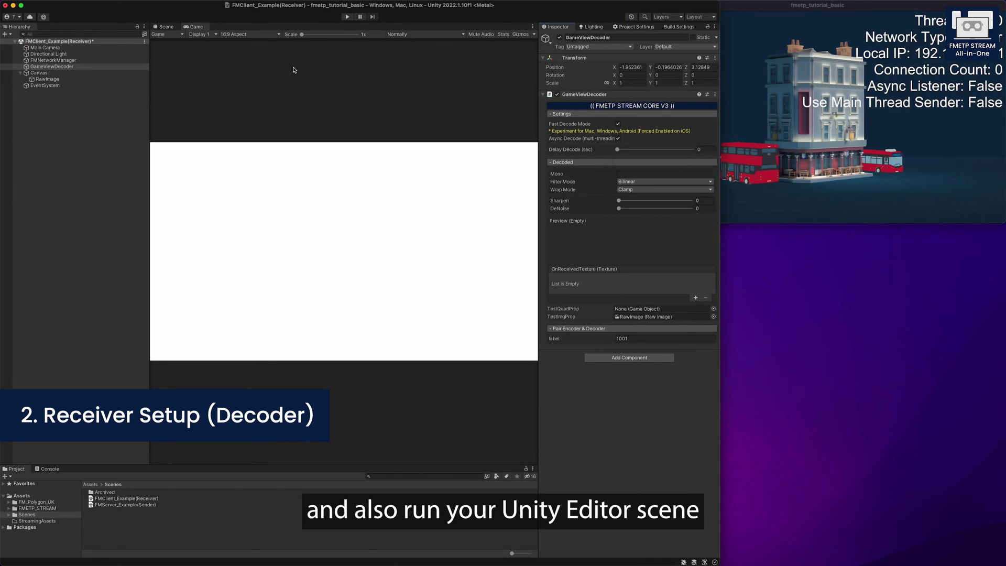
pyautogui.click(344, 17)
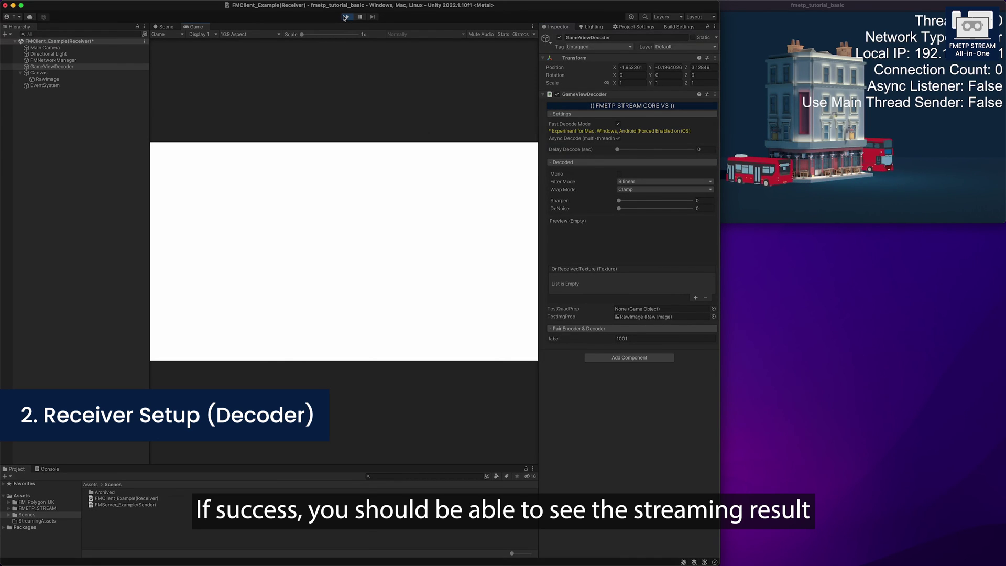